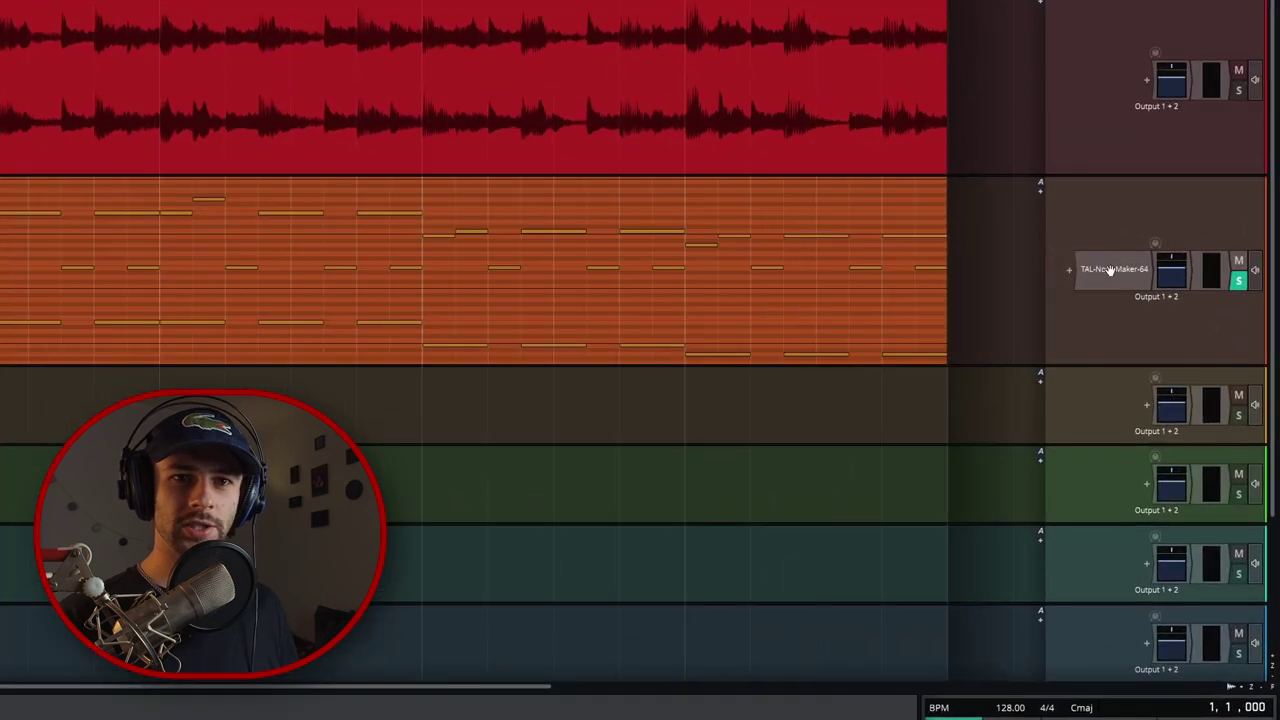
right_click(1140, 297)
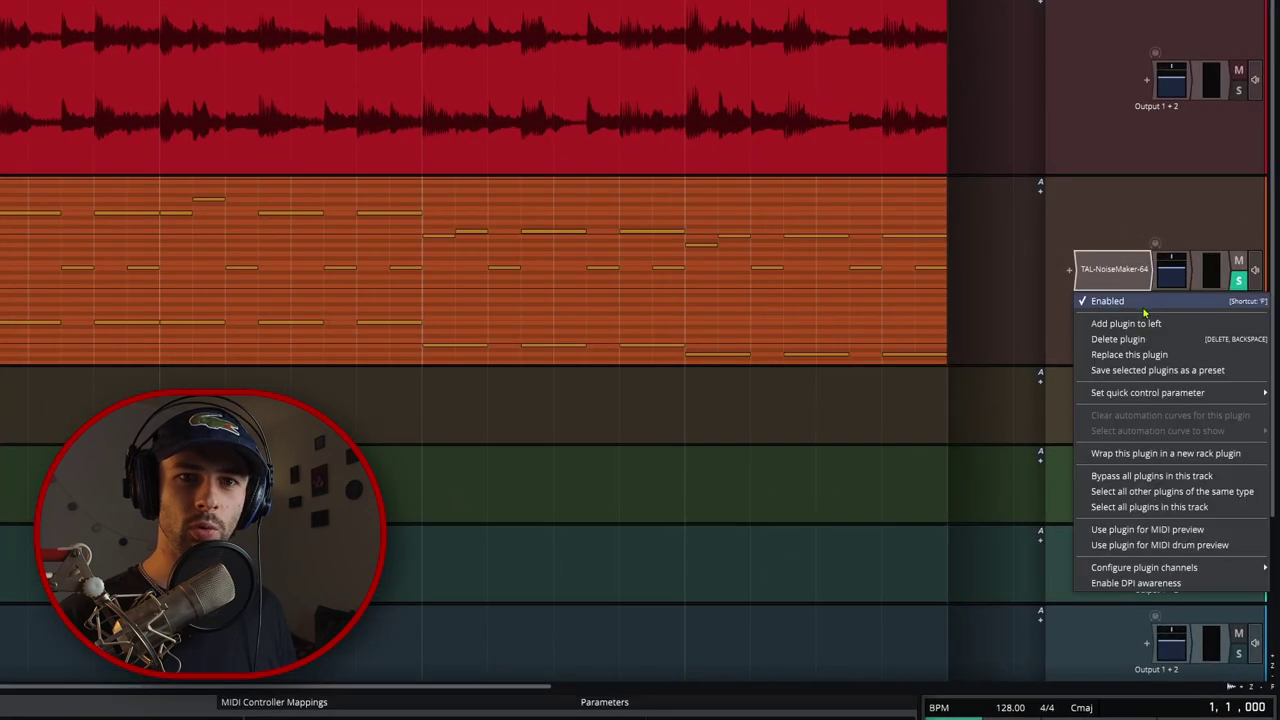
left_click(1184, 326)
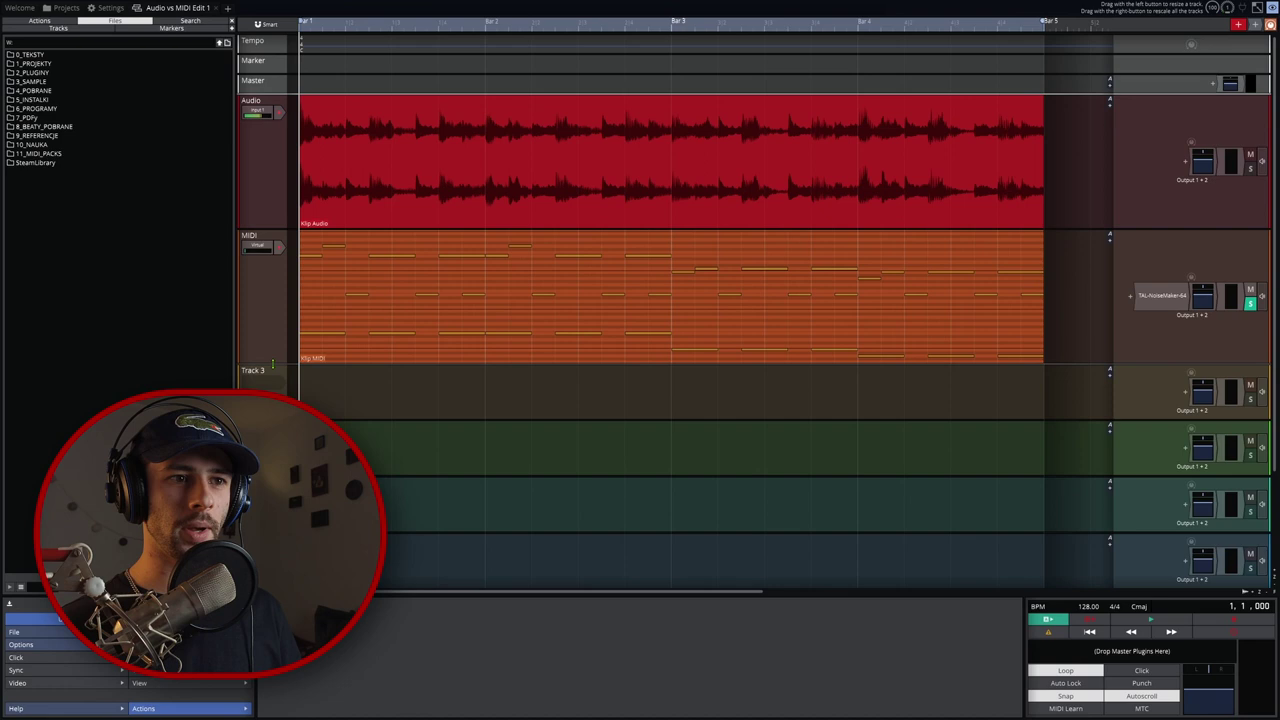
Delete the two G4 notes, the short C4 note in bar 3 and the short B3 note in bar 4 from the MIDI clip
left_click_drag(275, 345, 275, 550)
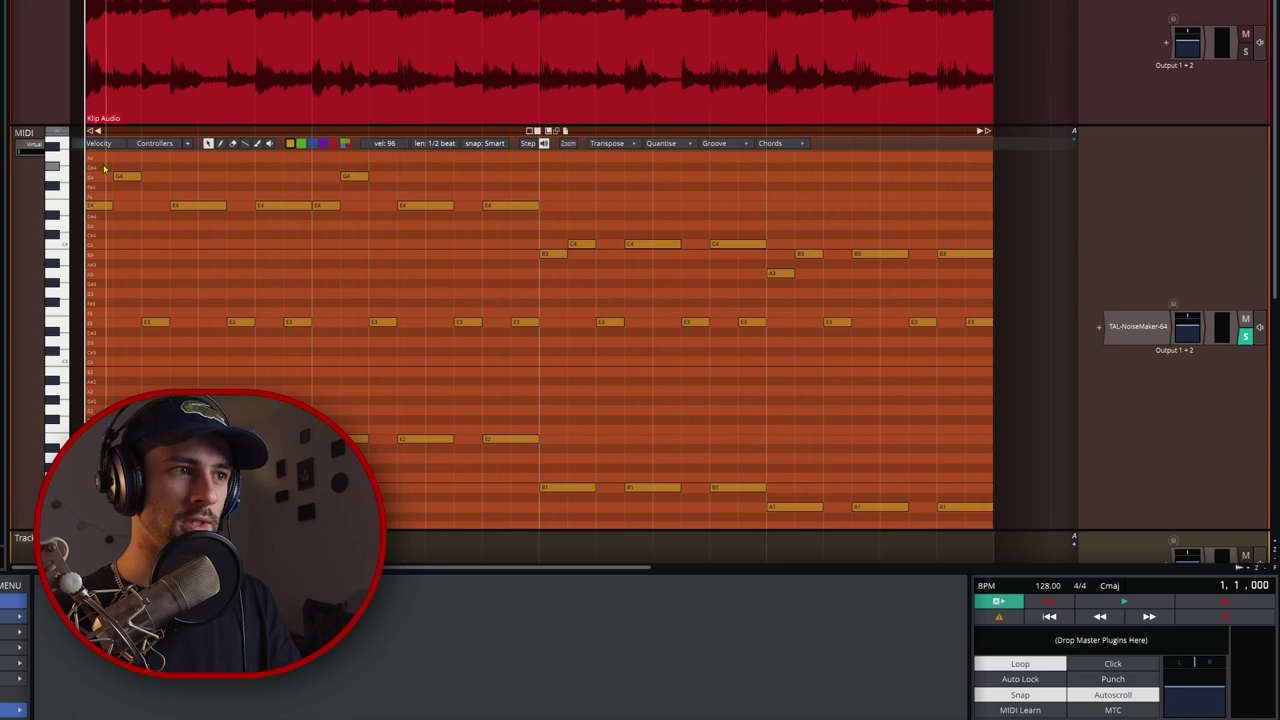
left_click_drag(104, 169, 409, 197)
key("Delete")
left_click(580, 244)
key("Delete")
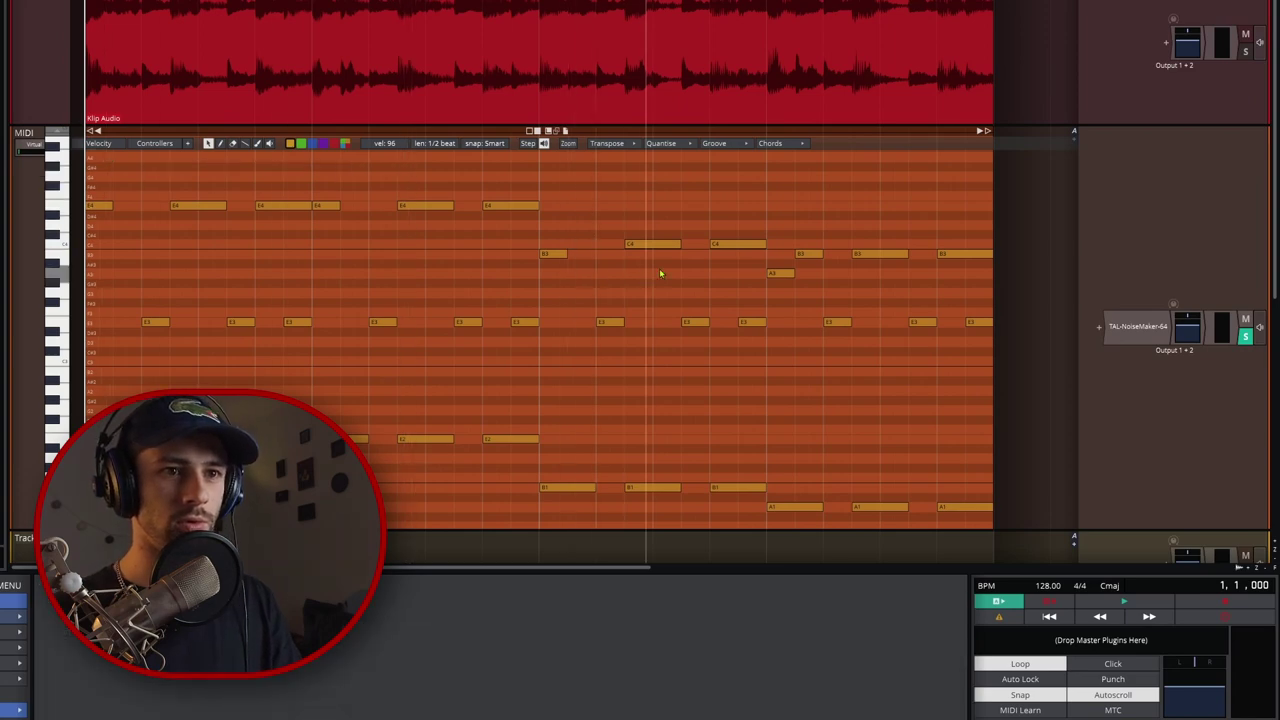
left_click(808, 253)
key("Delete")
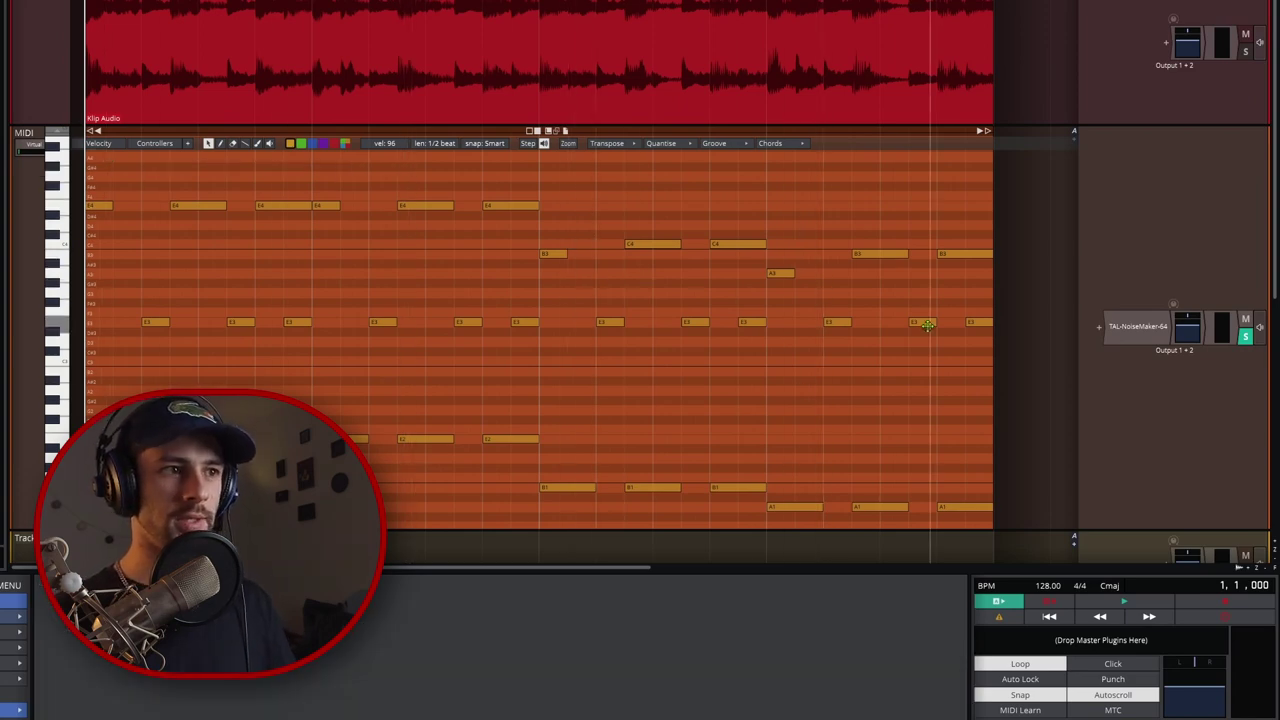
Play back the edited MIDI clip and the soloed audio track with its cut-out gaps to compare them
key("space")
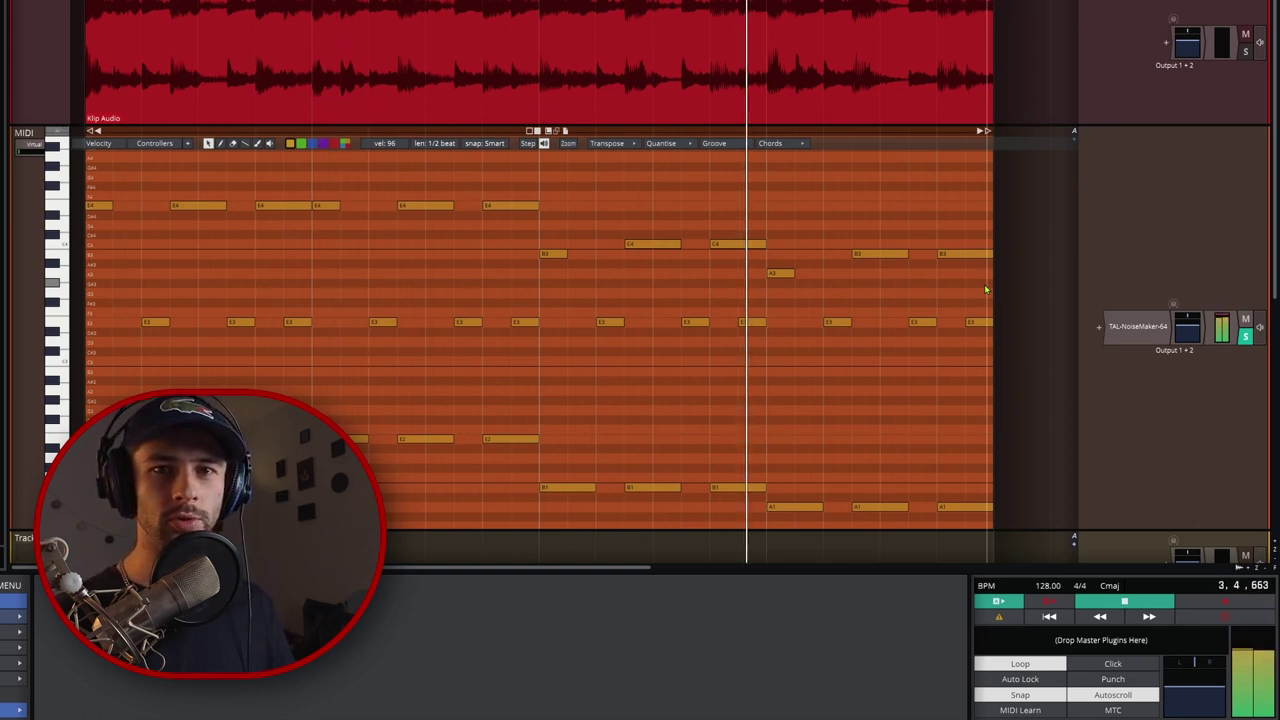
key("space")
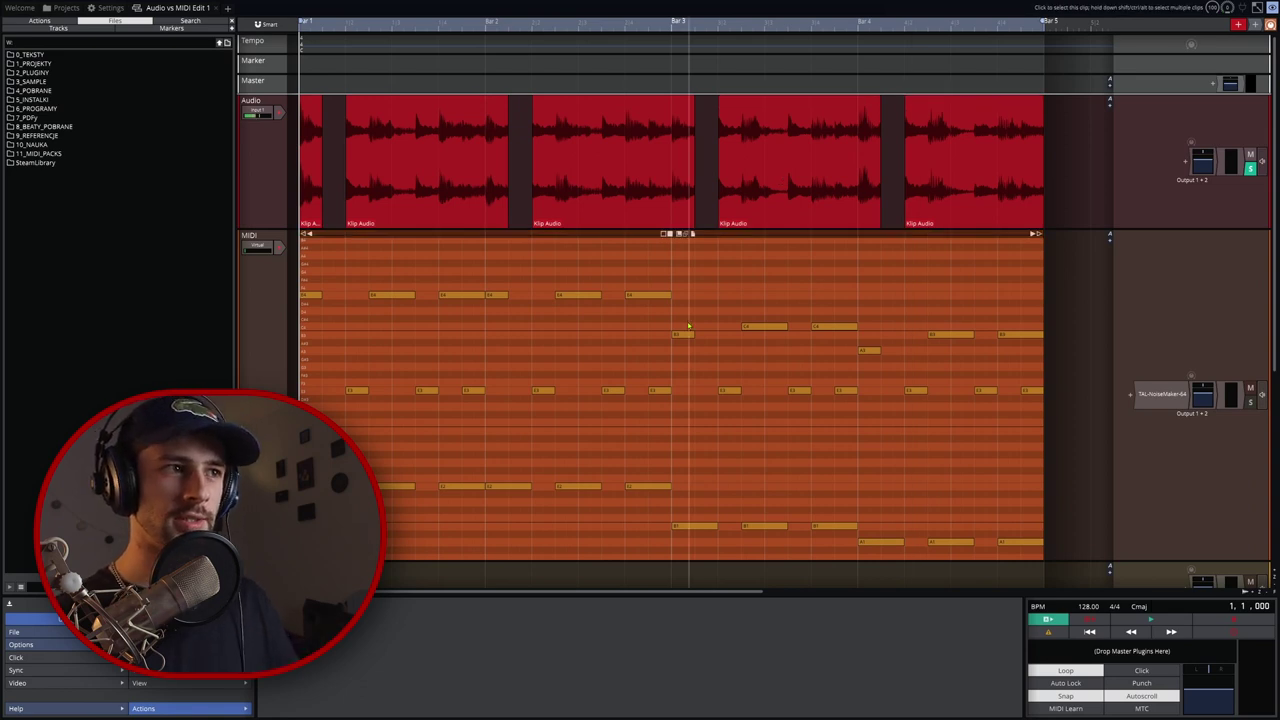
key("space")
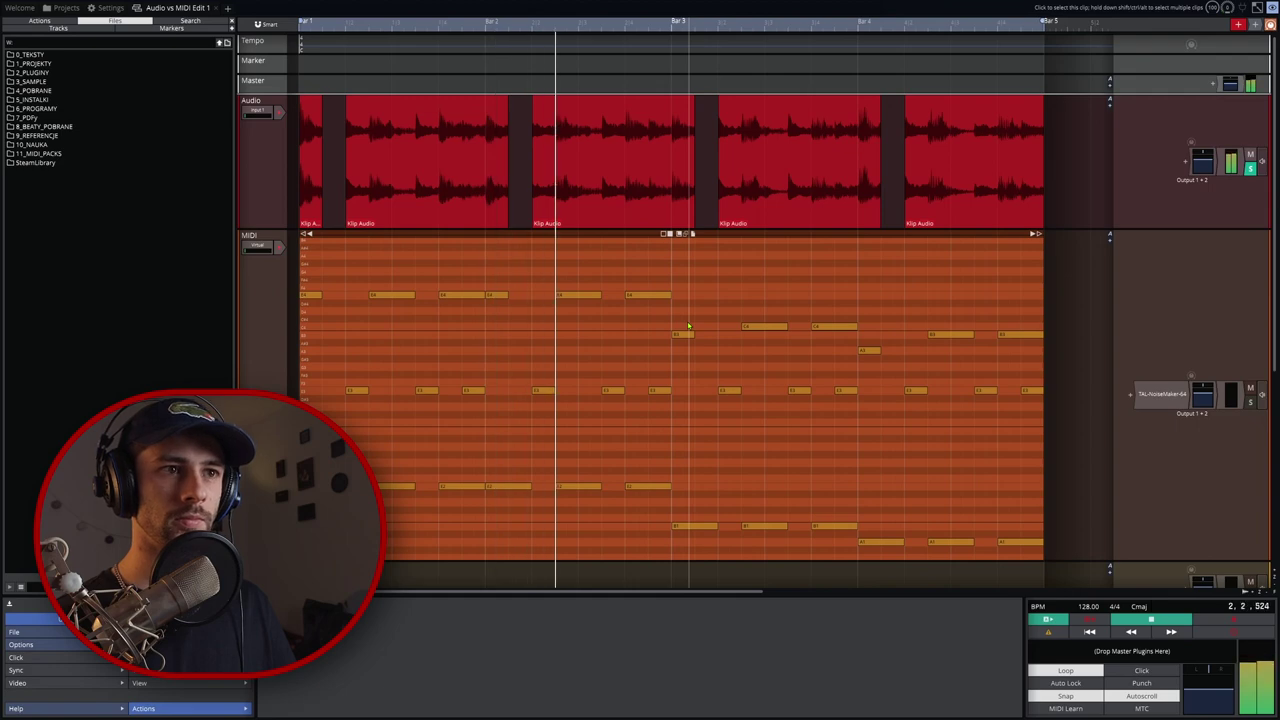
Select the first bass note of each bar (E2, E2, B1, A1) in the MIDI clip and shorten them by half
left_click(416, 387)
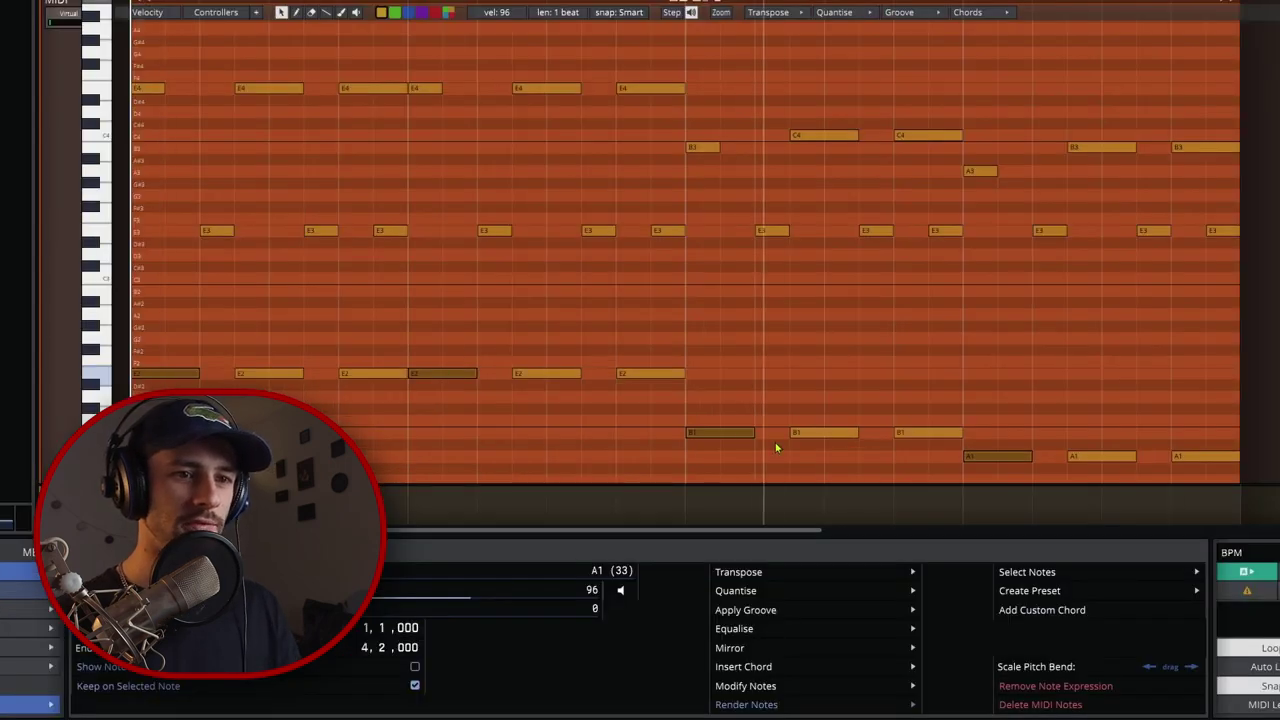
left_click(200, 235)
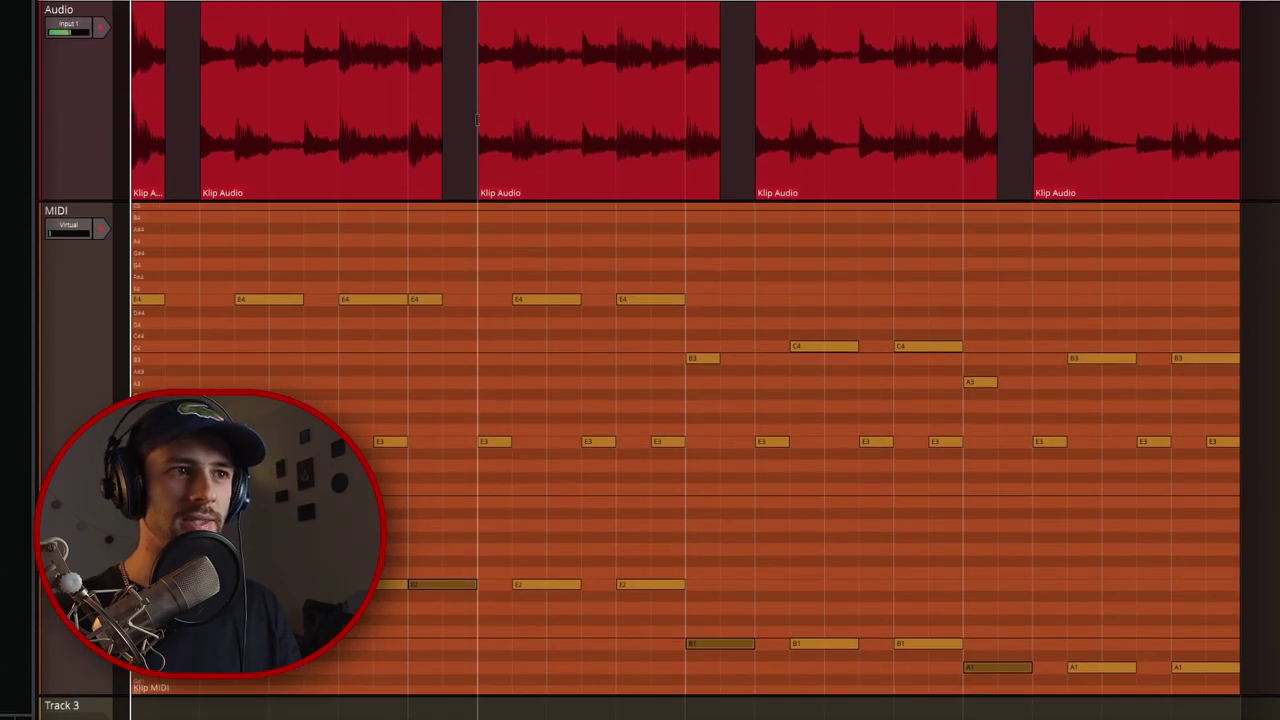
left_click(190, 585)
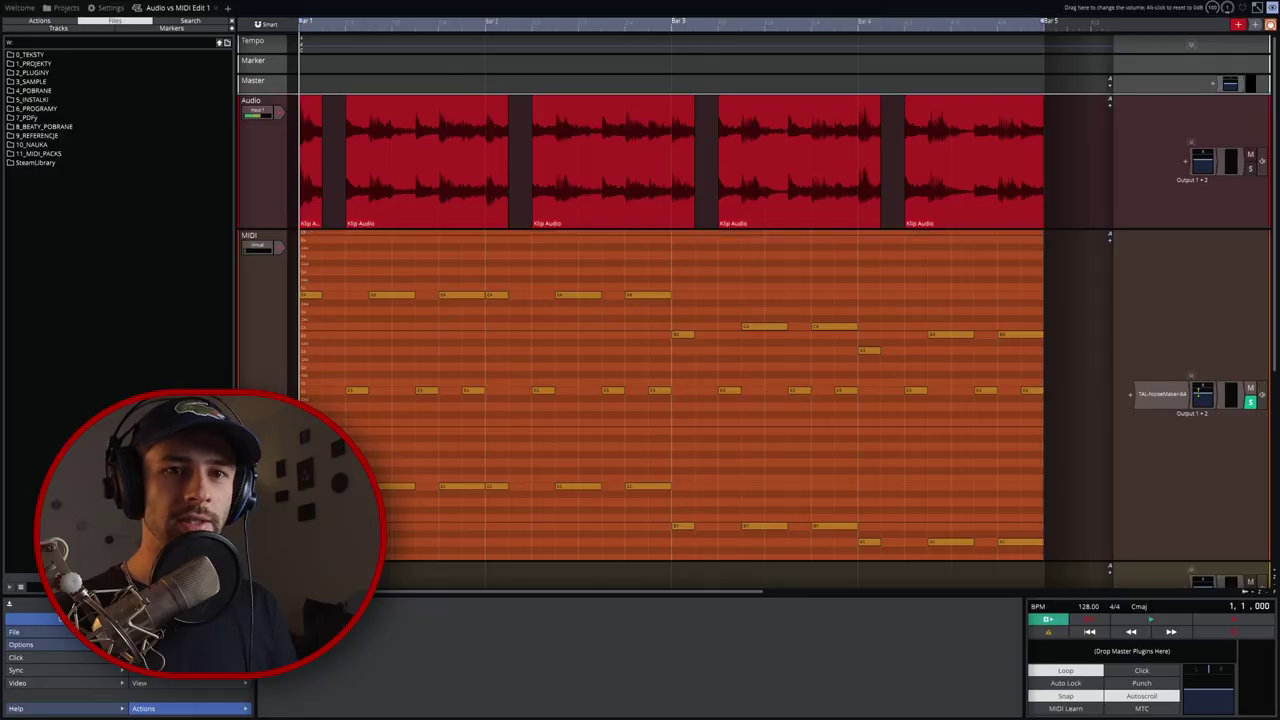
Open the TAL-NoiseMaker synth on the MIDI track to examine its sound controls, close it and play the track
double_click(1178, 396)
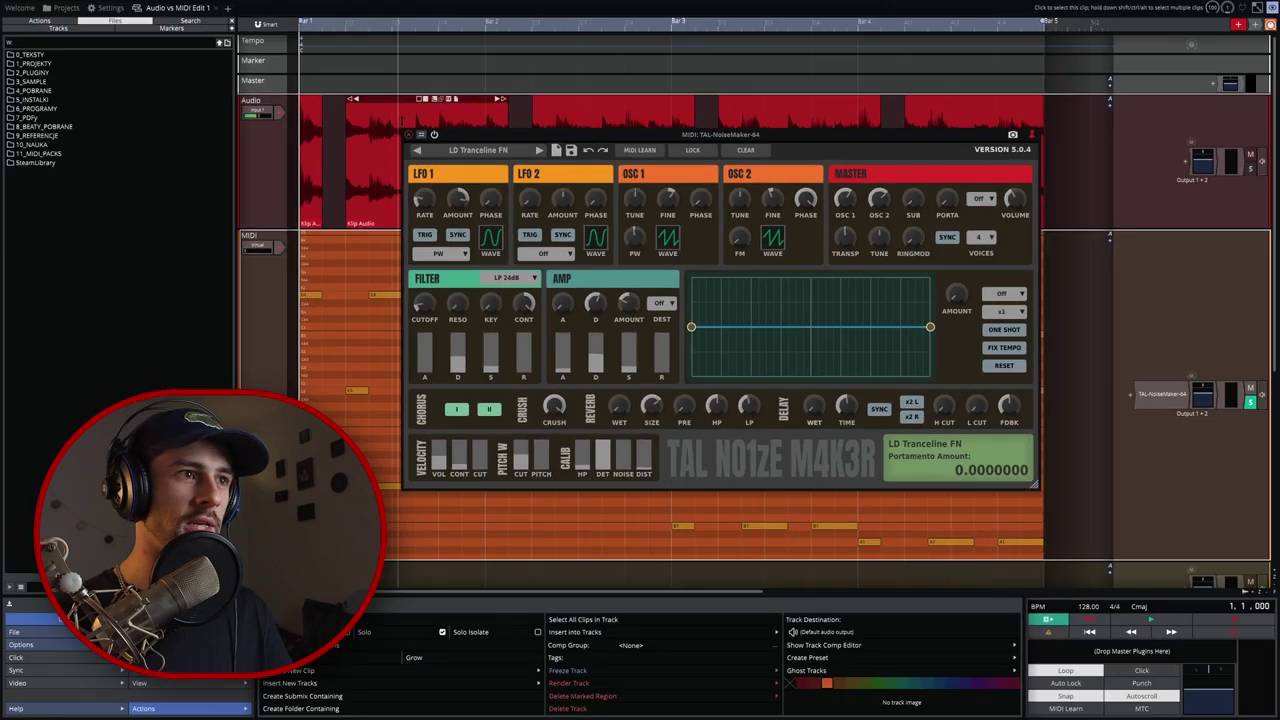
left_click(381, 82)
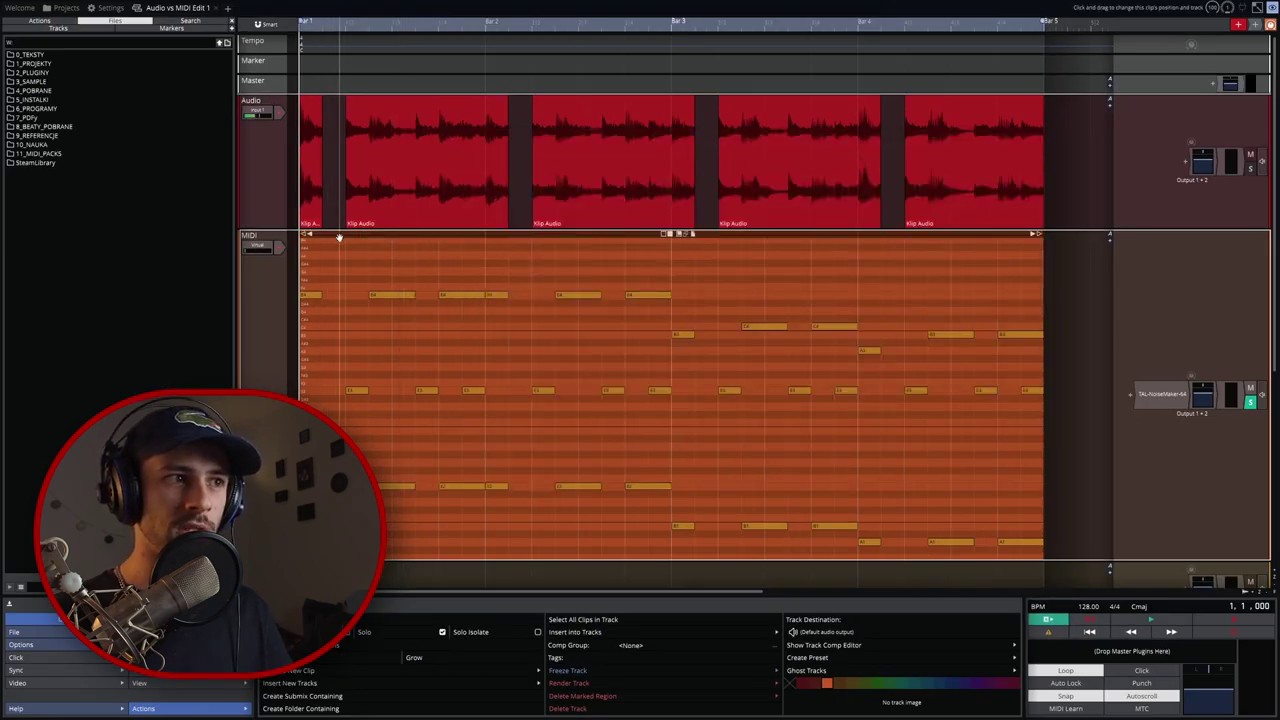
key("space")
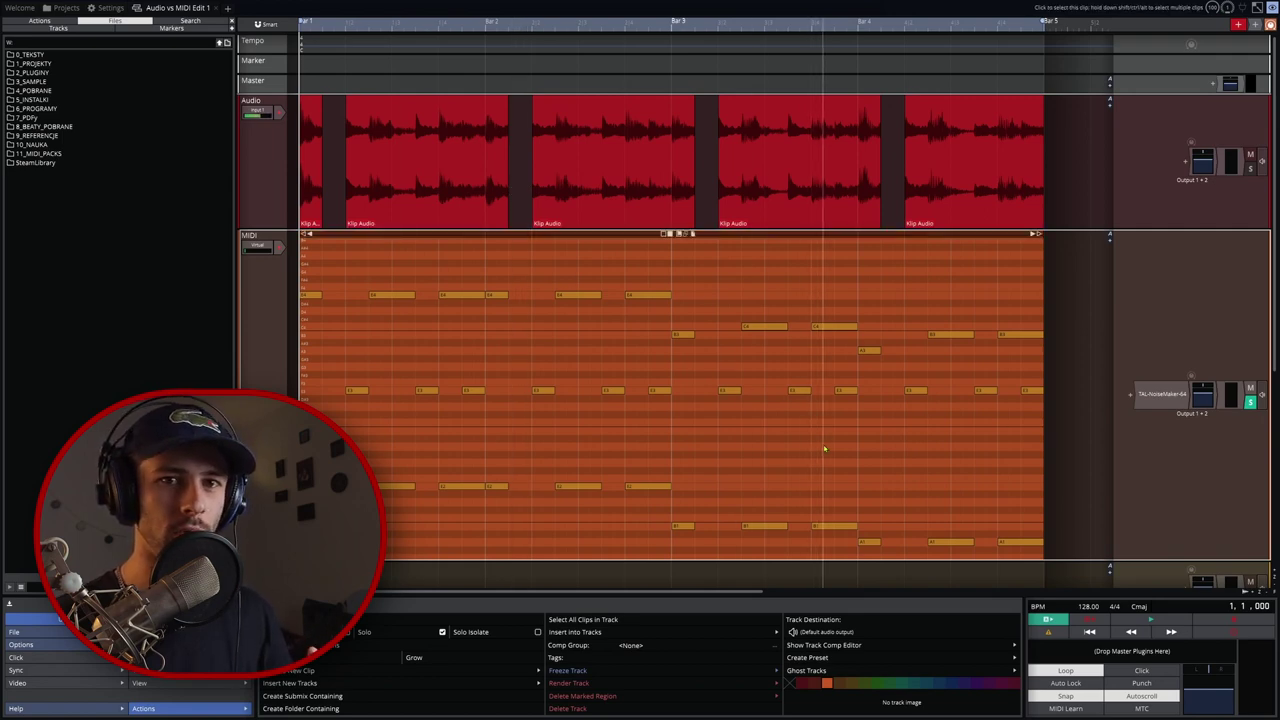
Play the soloed MIDI track and the soloed Audio track one after the other to compare their sound
scroll(1252, 409, "down", 1)
key("space")
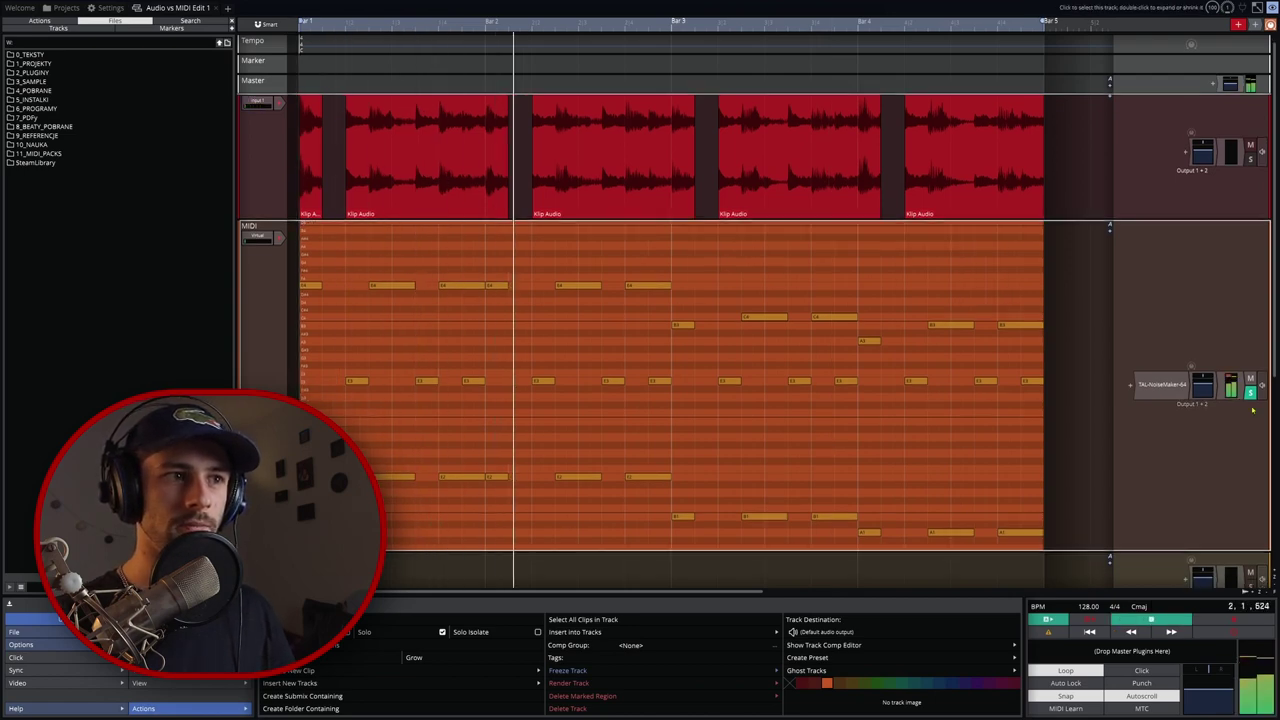
key("space")
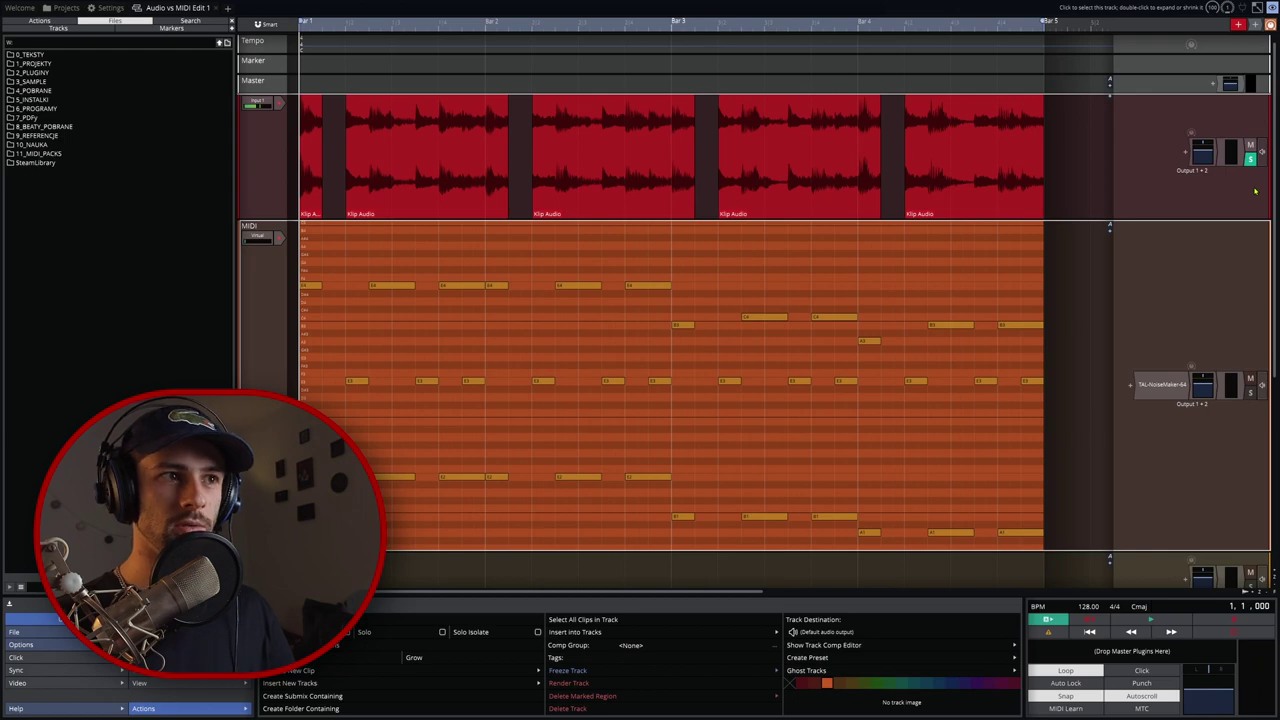
key("space")
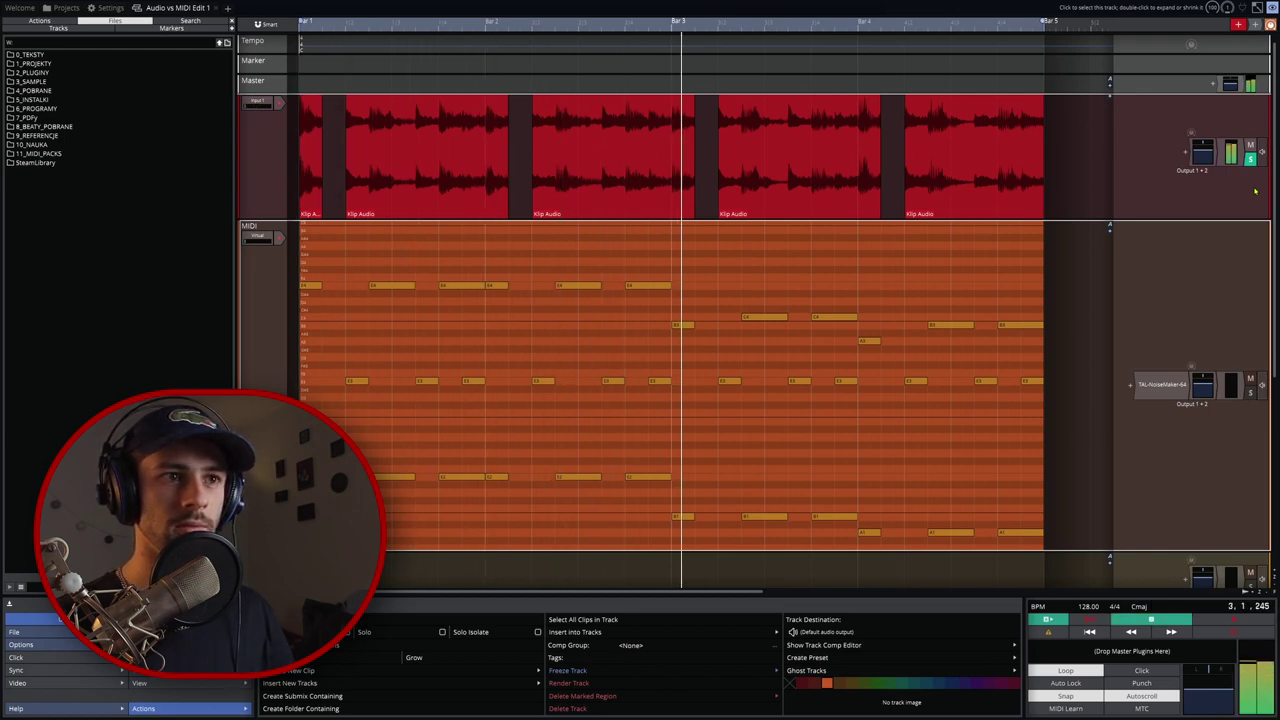
key("space")
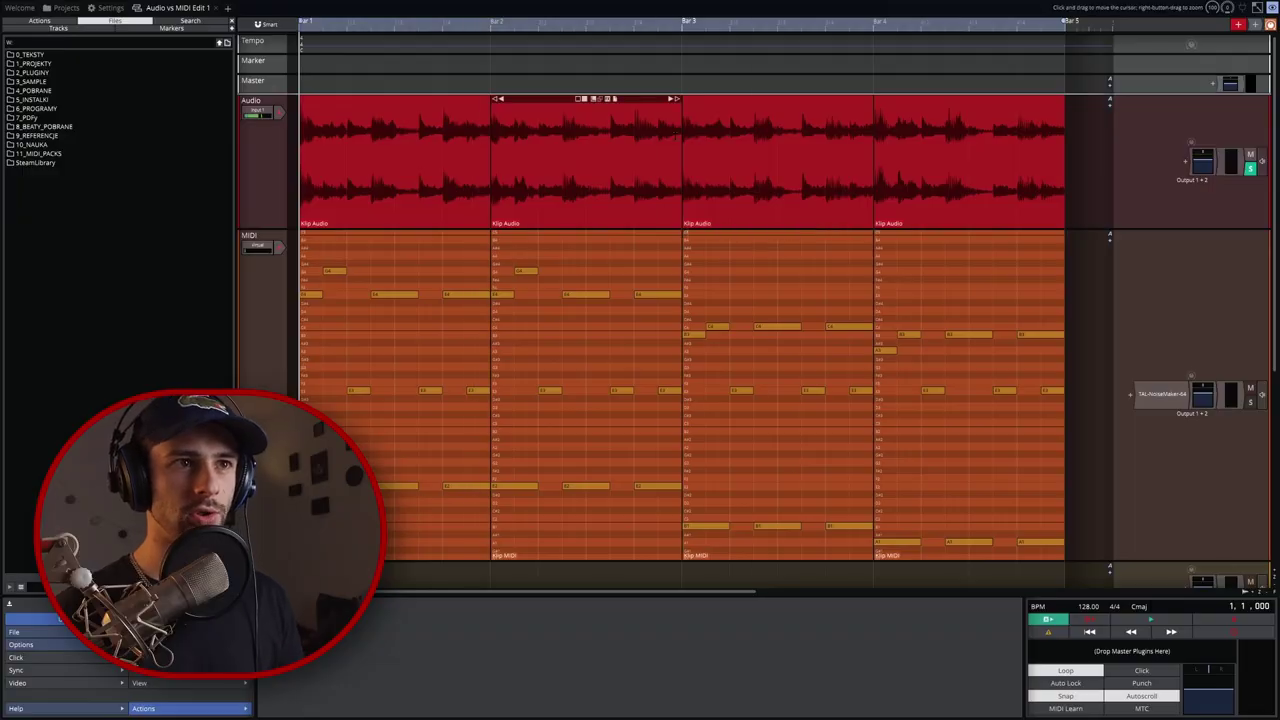
Reverse the bar 1 audio clip and set the gain of the bar 2 audio clip to -6.51 dB
left_click(436, 160)
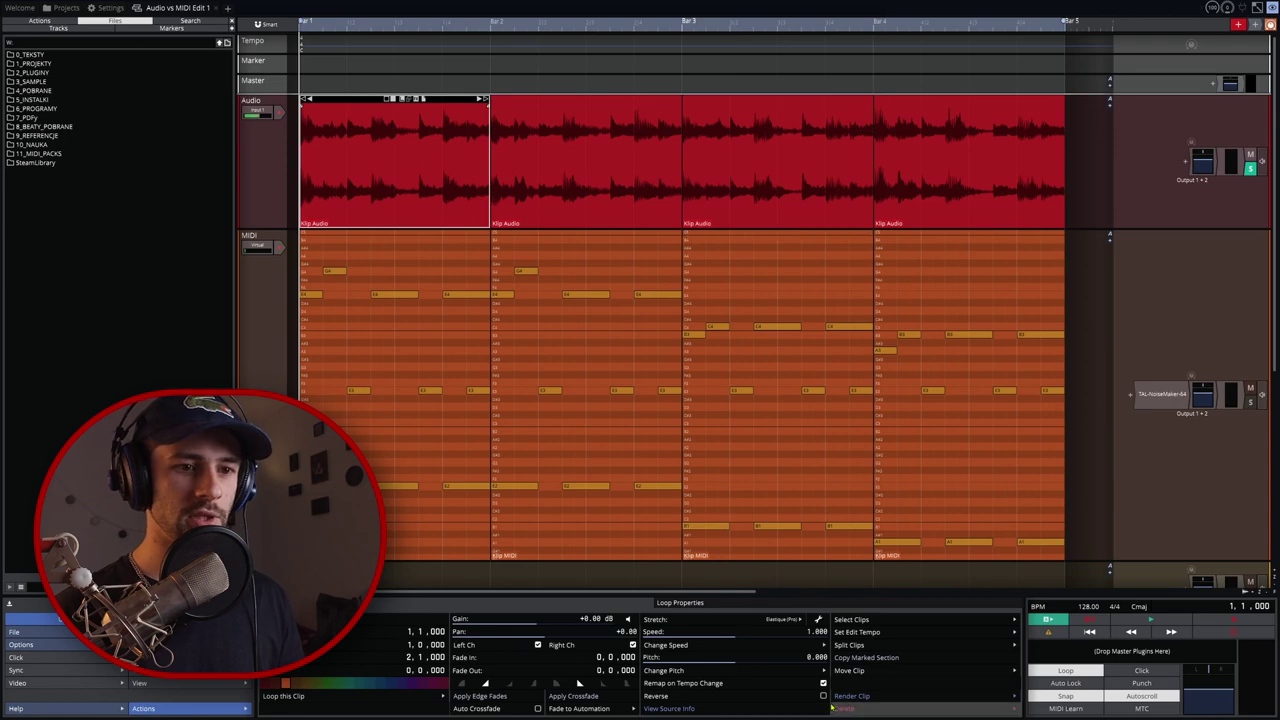
left_click(585, 160)
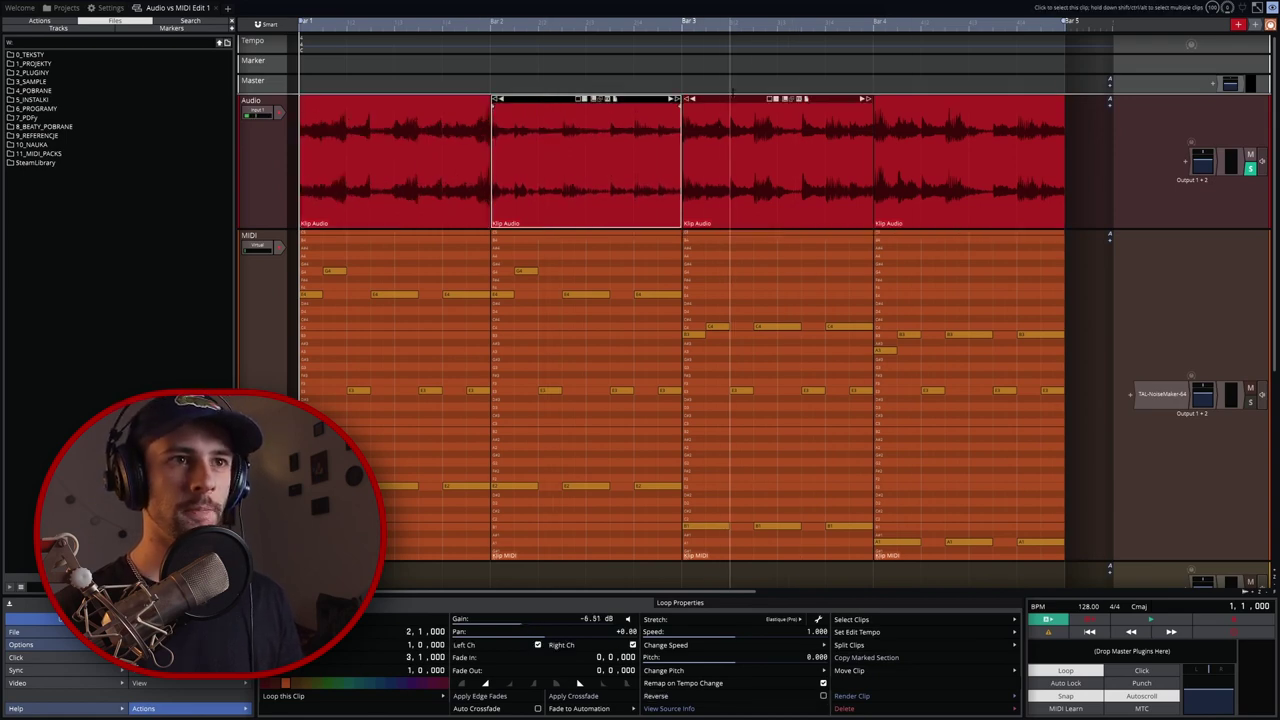
left_click(740, 160)
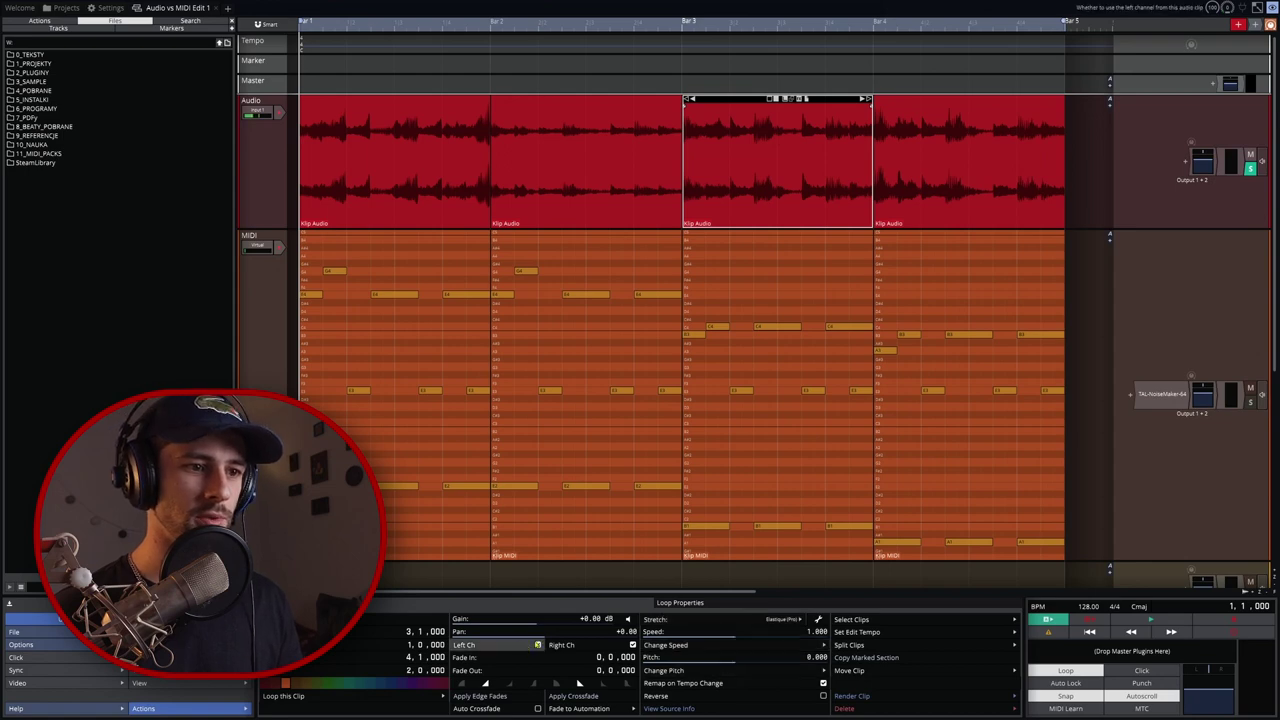
Apply a one-bar fade-out across the whole bar 4 audio clip and play the audio track
left_click(932, 98)
left_click_drag(1058, 99, 877, 100)
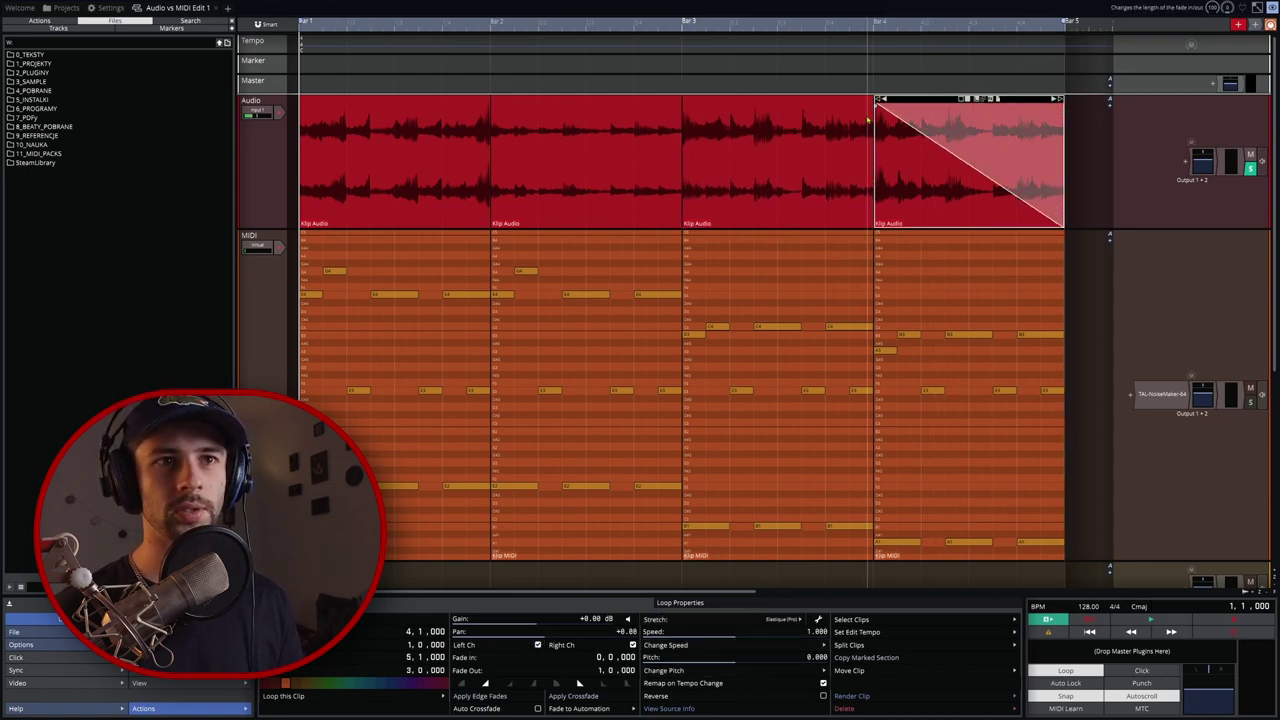
key("space")
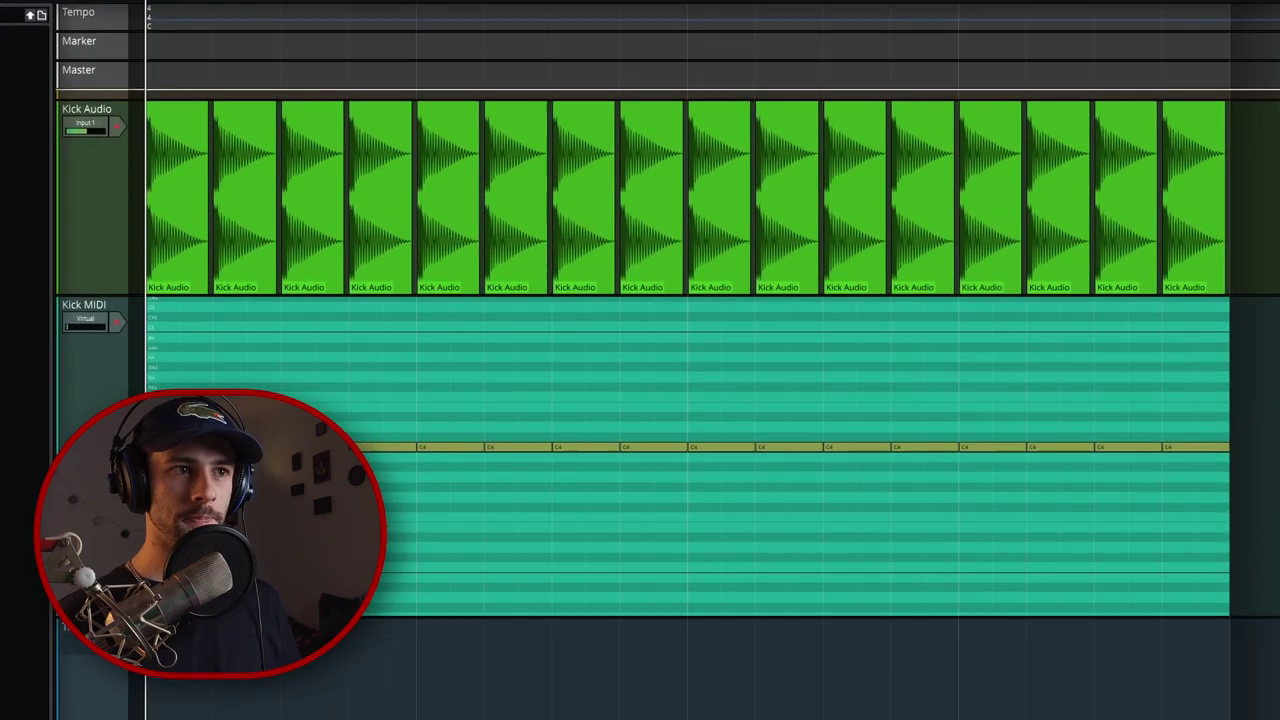
Play back the kick pattern from the start of the edit
key("space")
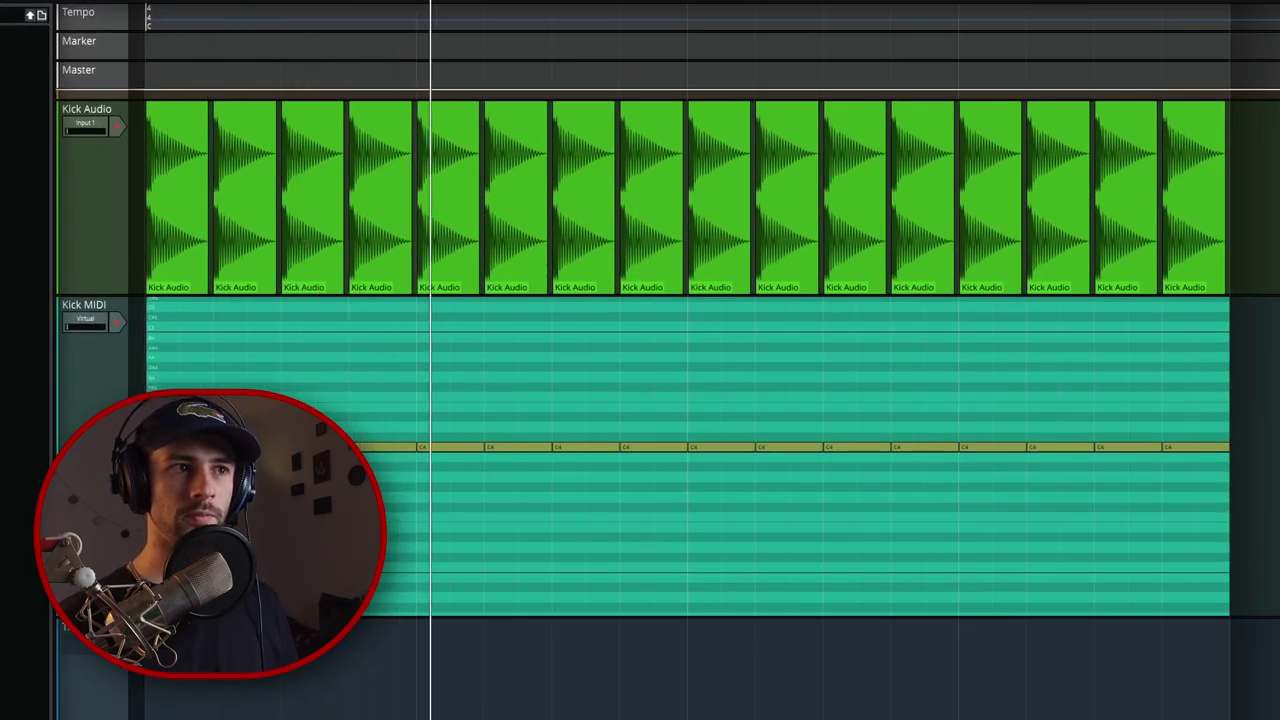
key("space")
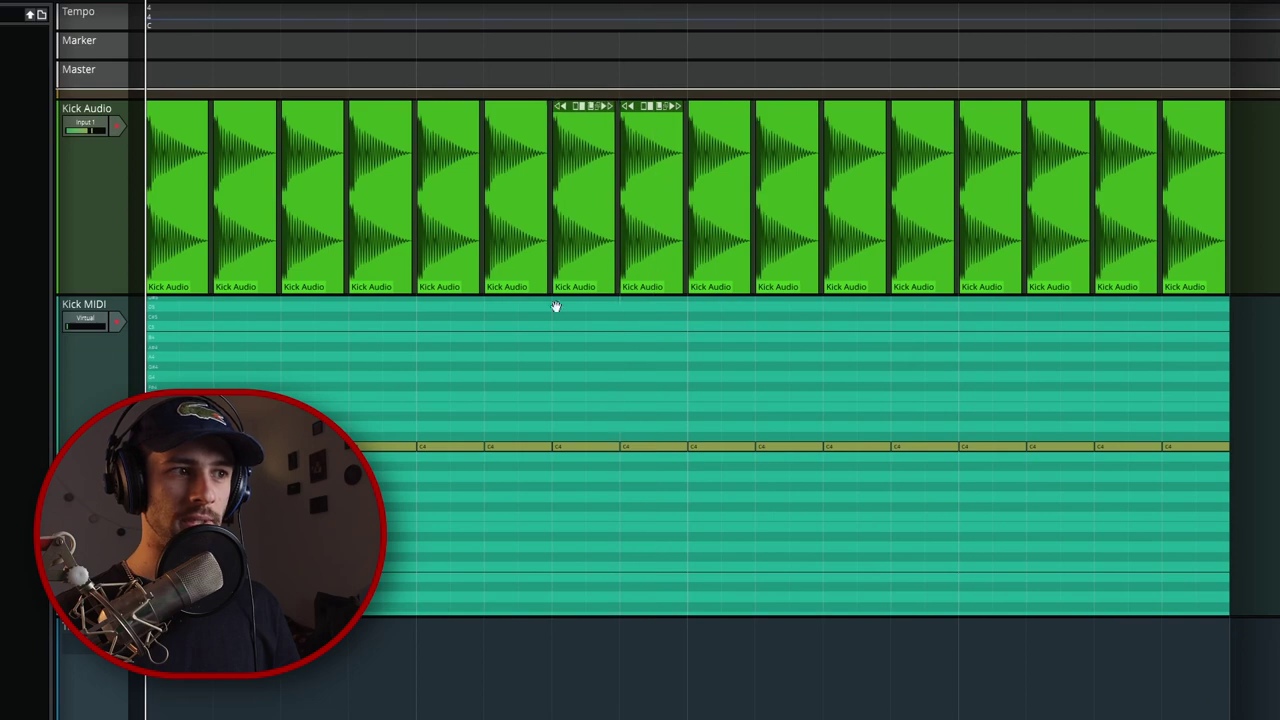
Open the Micro Sampler on the Kick MIDI track and shorten the kick's decay during playback
scroll(556, 306, "down", 3)
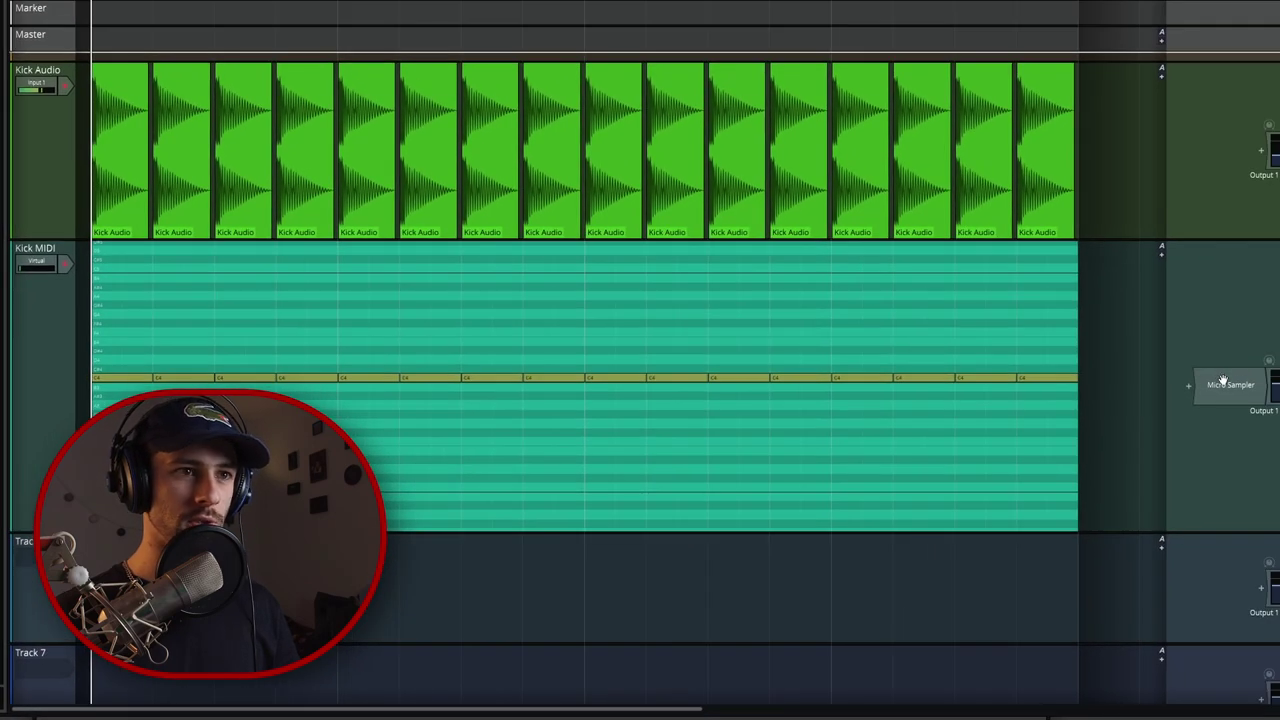
double_click(1222, 383)
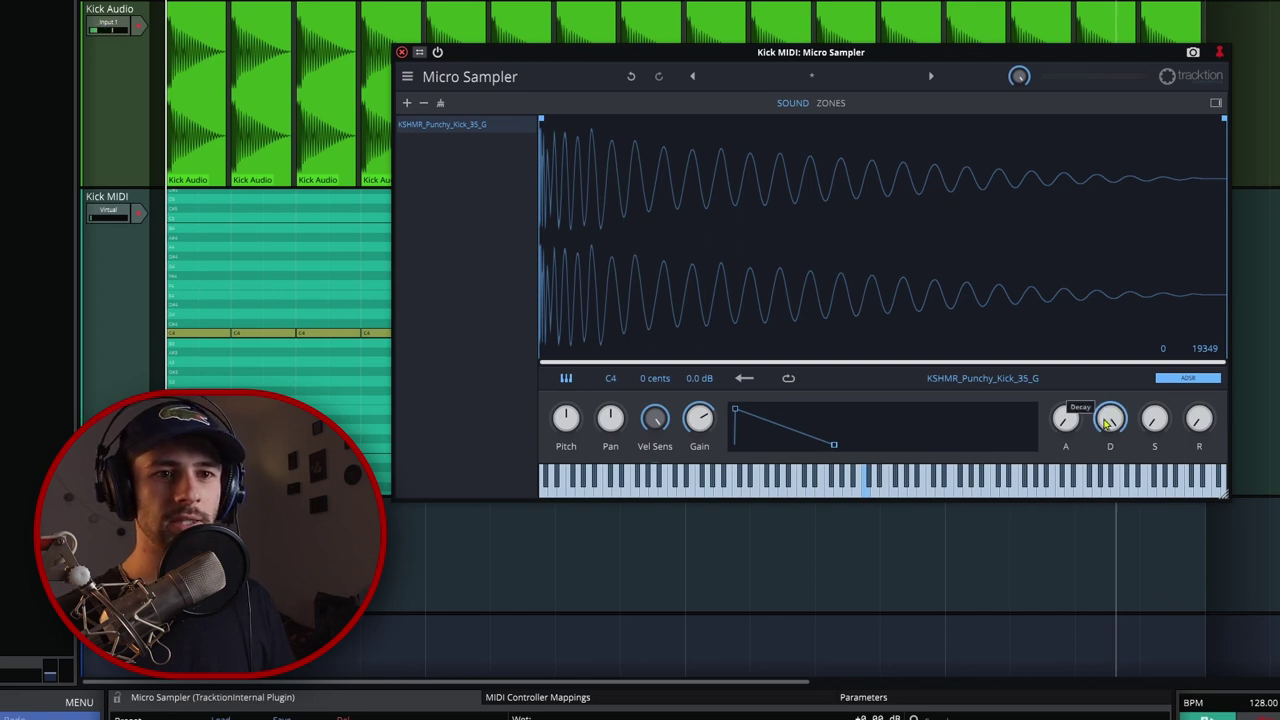
key("space")
left_click_drag(1107, 424, 1105, 456)
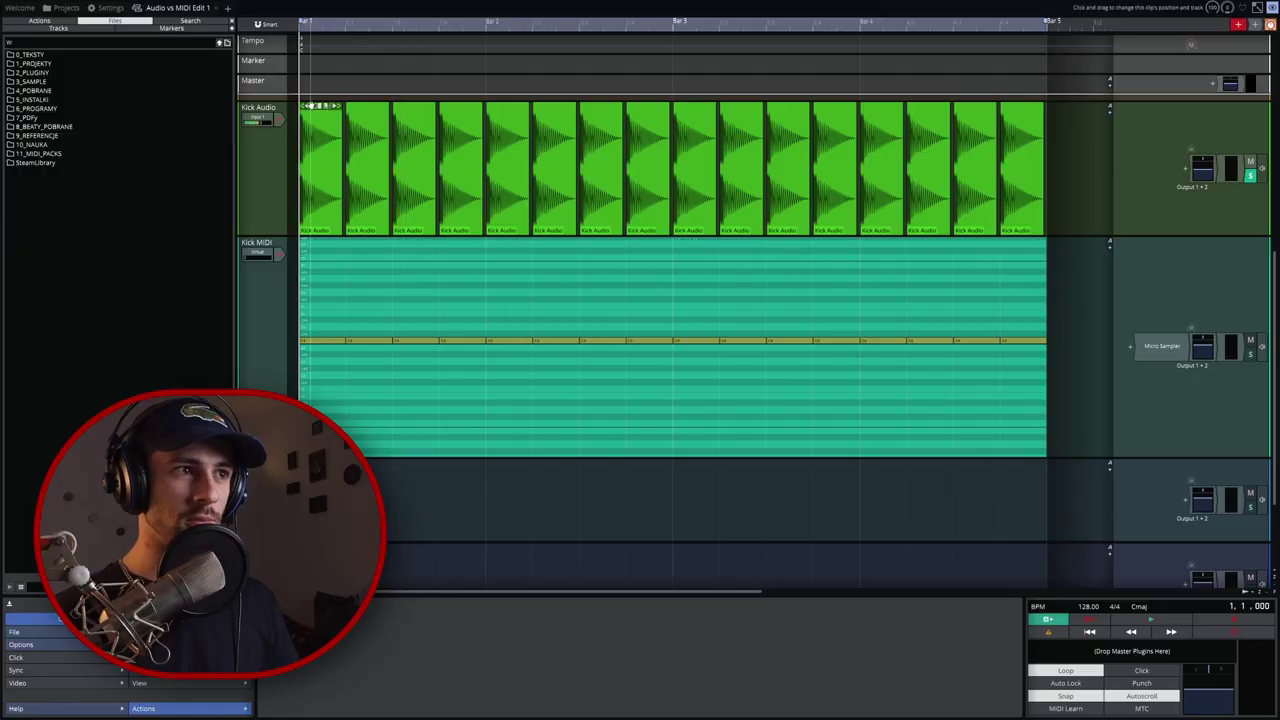
Trim every Kick Audio clip to half a beat with a fade-out of 0,0,480 and play the result
left_click(312, 107)
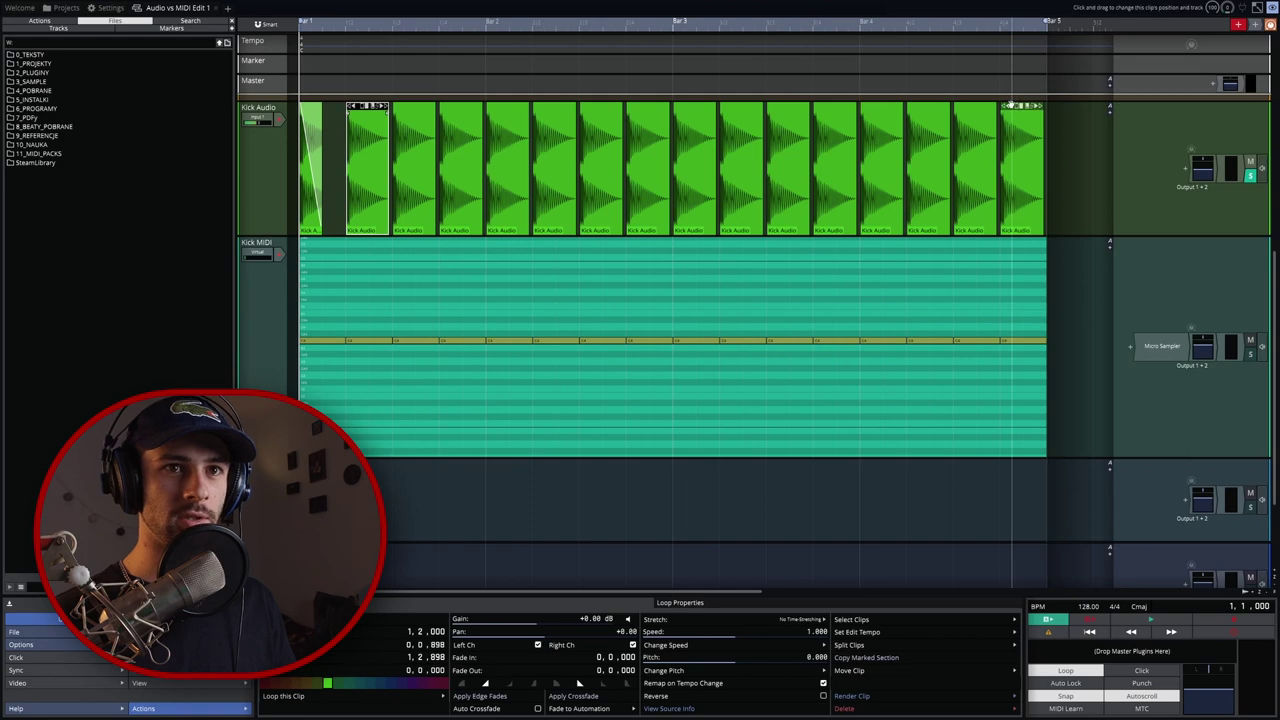
left_click_drag(1010, 104, 996, 118)
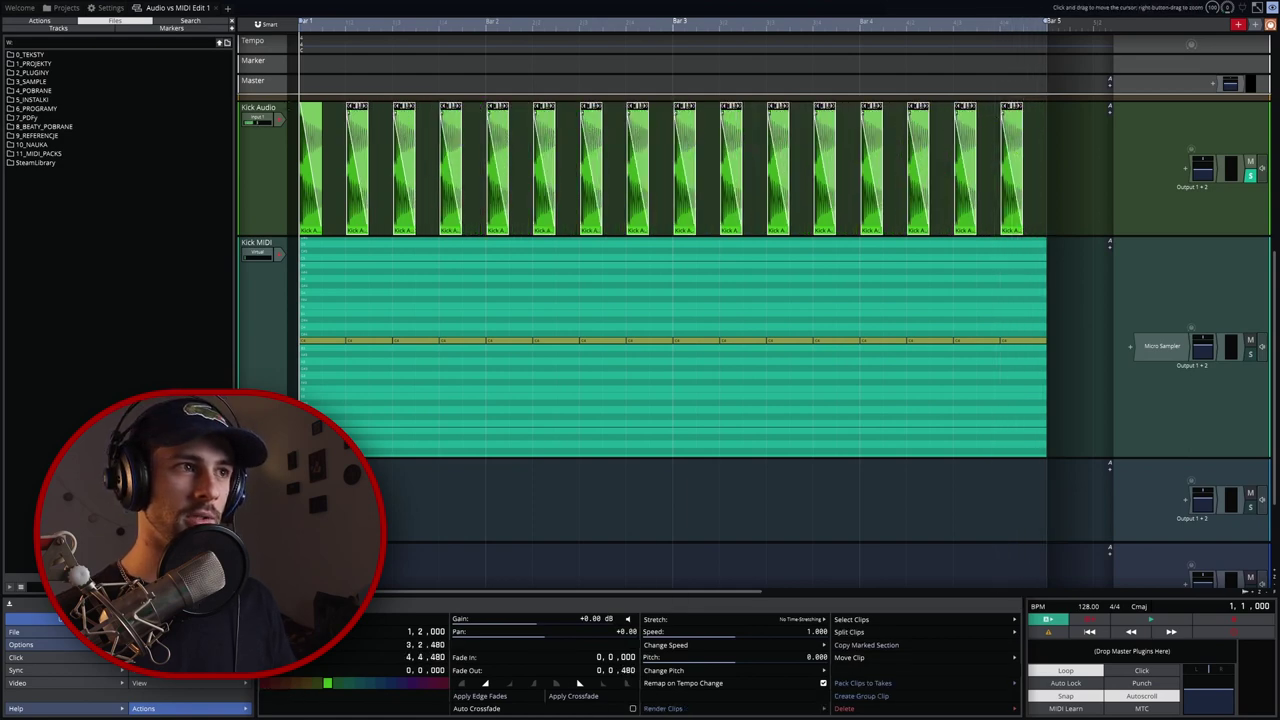
key("Escape")
key("space")
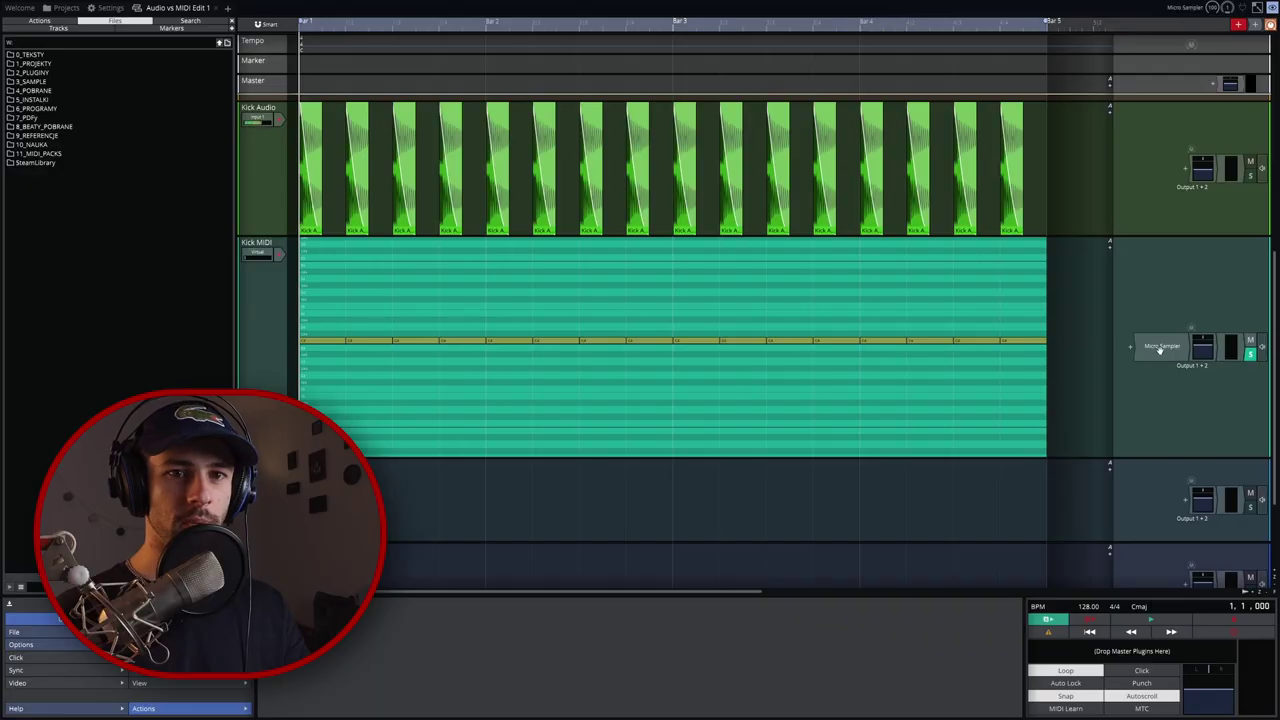
Reopen the Micro Sampler on the Kick MIDI track to examine its decay envelope, and close it
double_click(1160, 347)
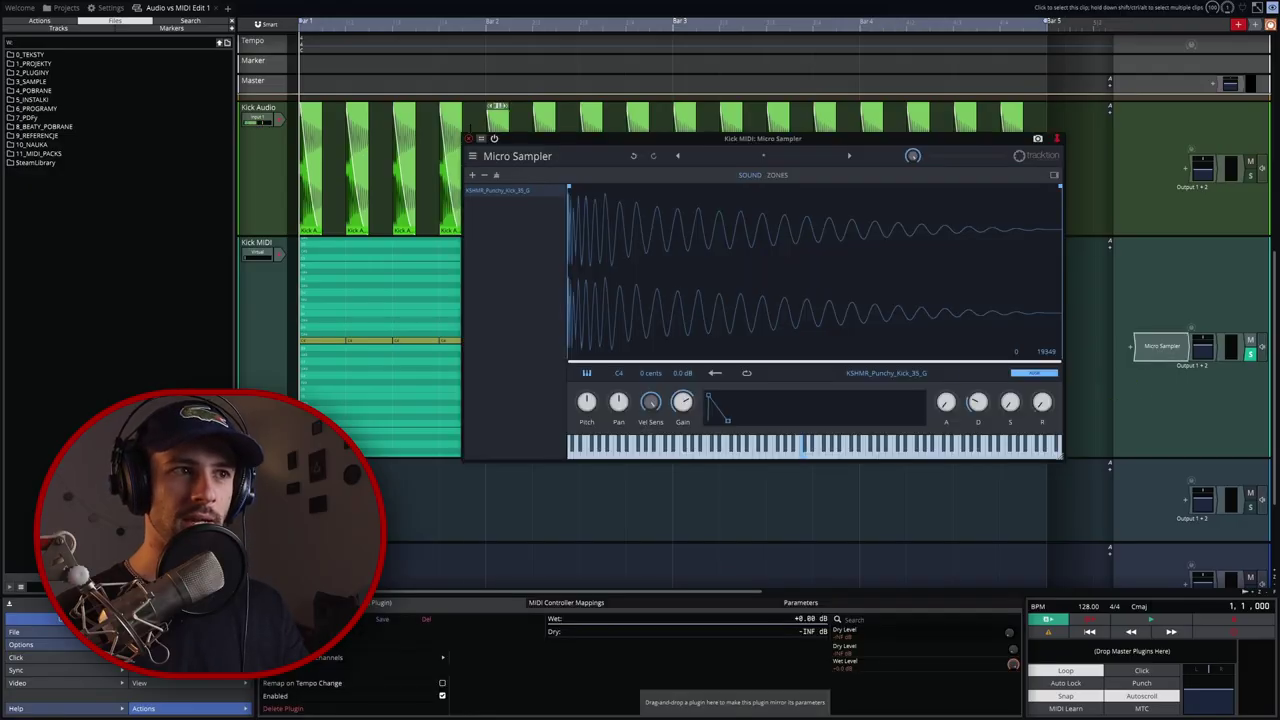
left_click(508, 281)
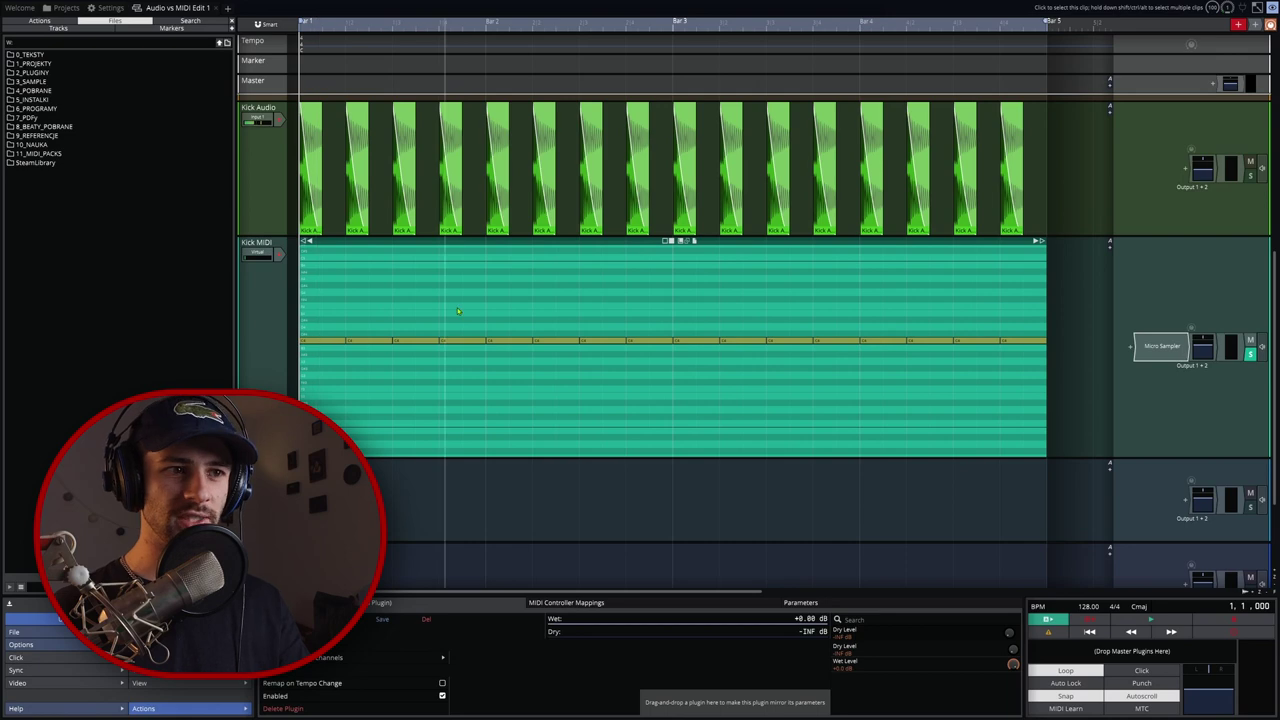
Lengthen the Kick Audio clips from bar 2 onward so the last one ends at 4,4,898, and play the result
left_click(1011, 112)
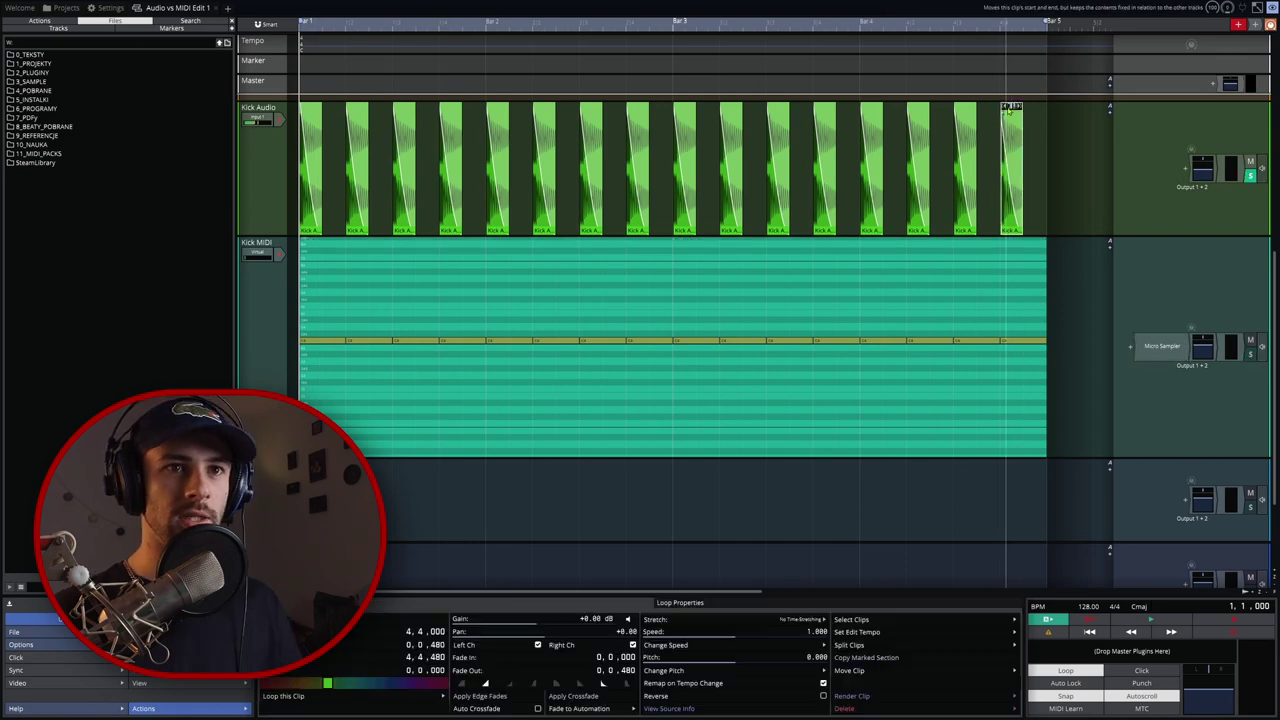
left_click(496, 108, "shift")
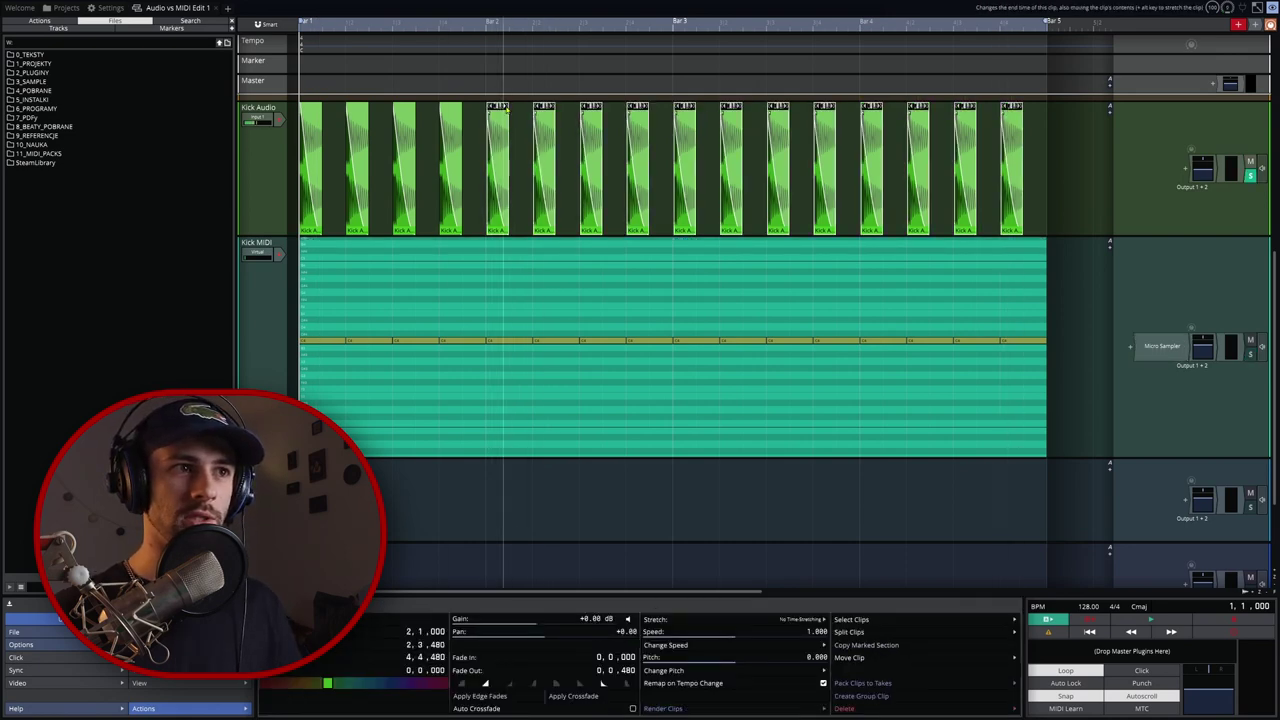
left_click_drag(506, 109, 534, 107)
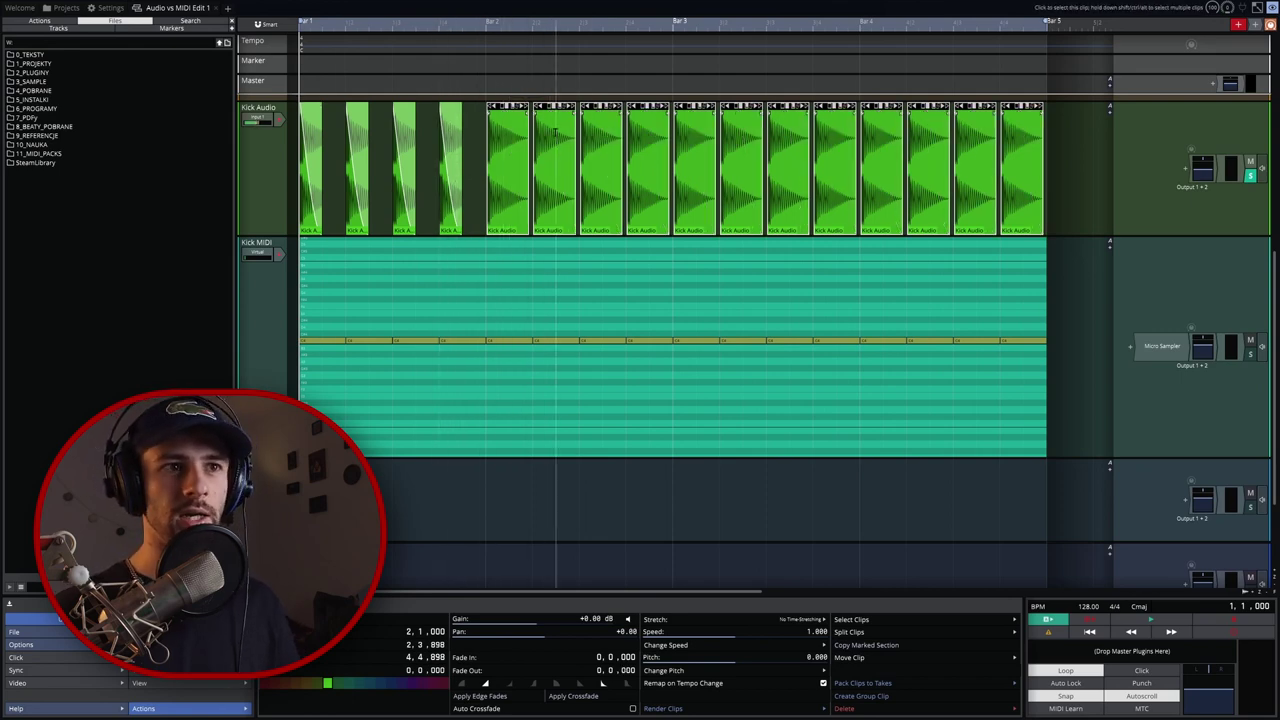
key("space")
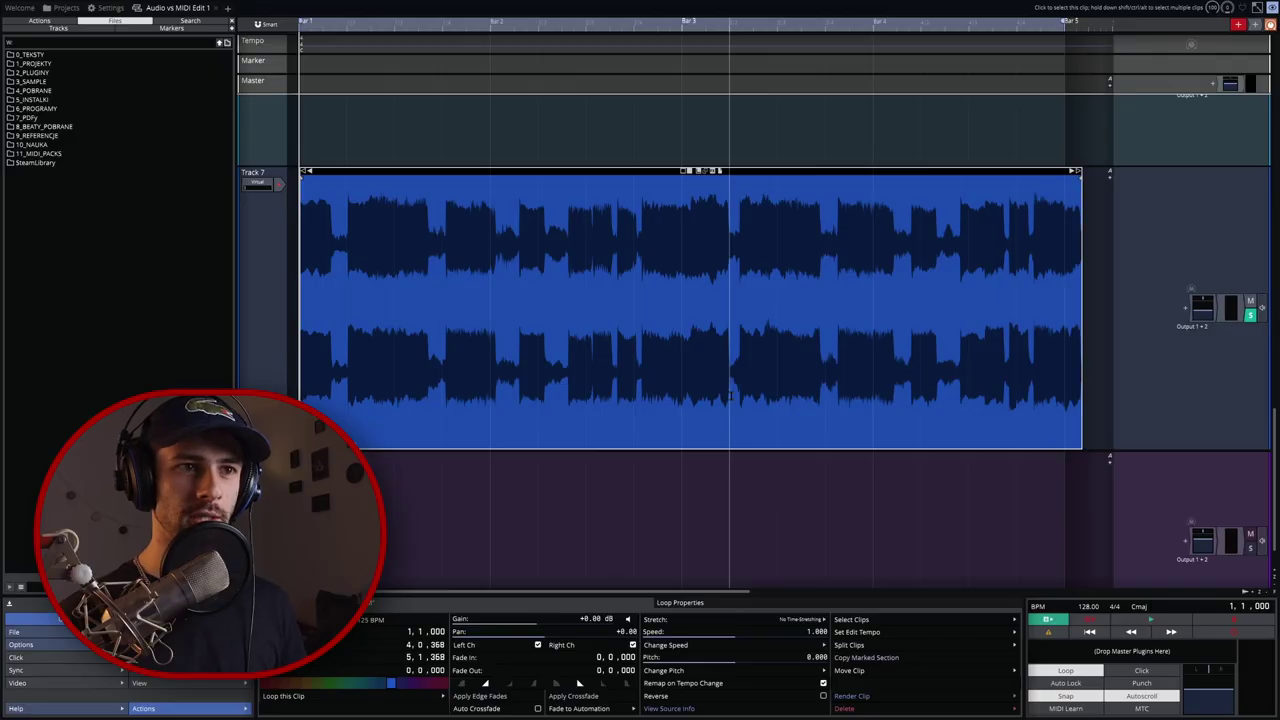
Play the 125 BPM synth loop on Track 7 alone and then together with the soloed Kick MIDI track
key("space")
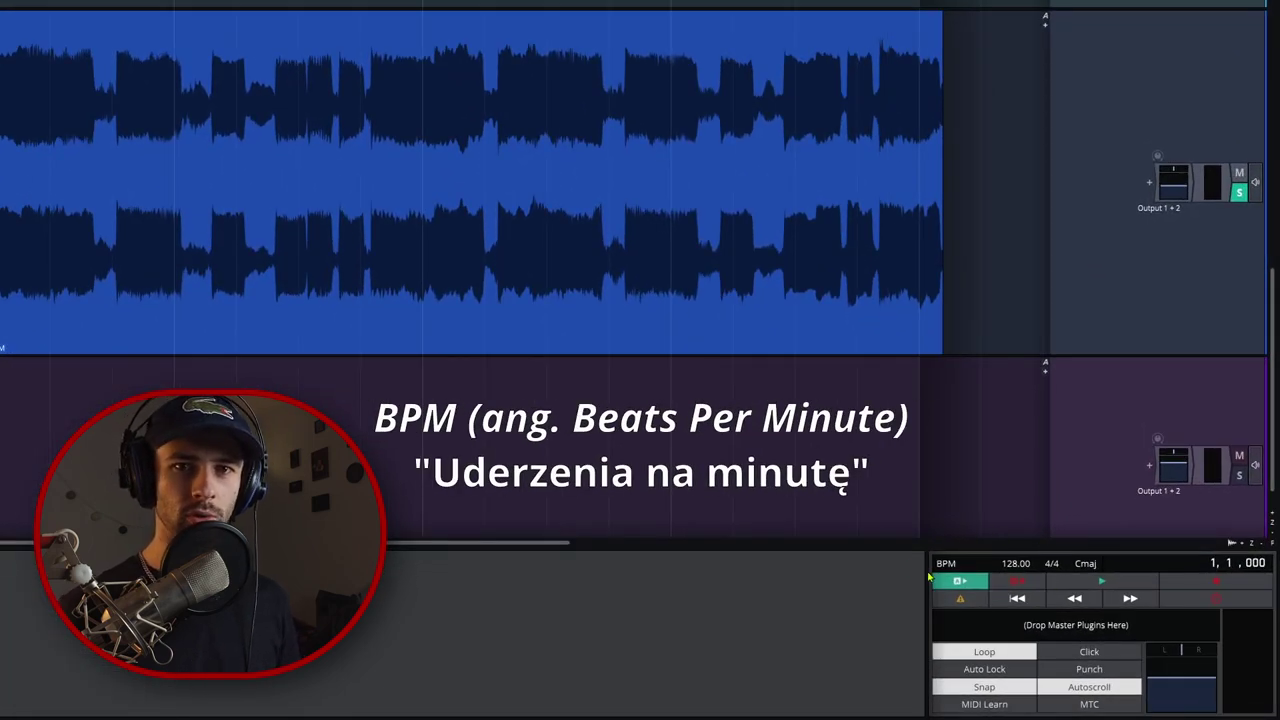
left_click(155, 352)
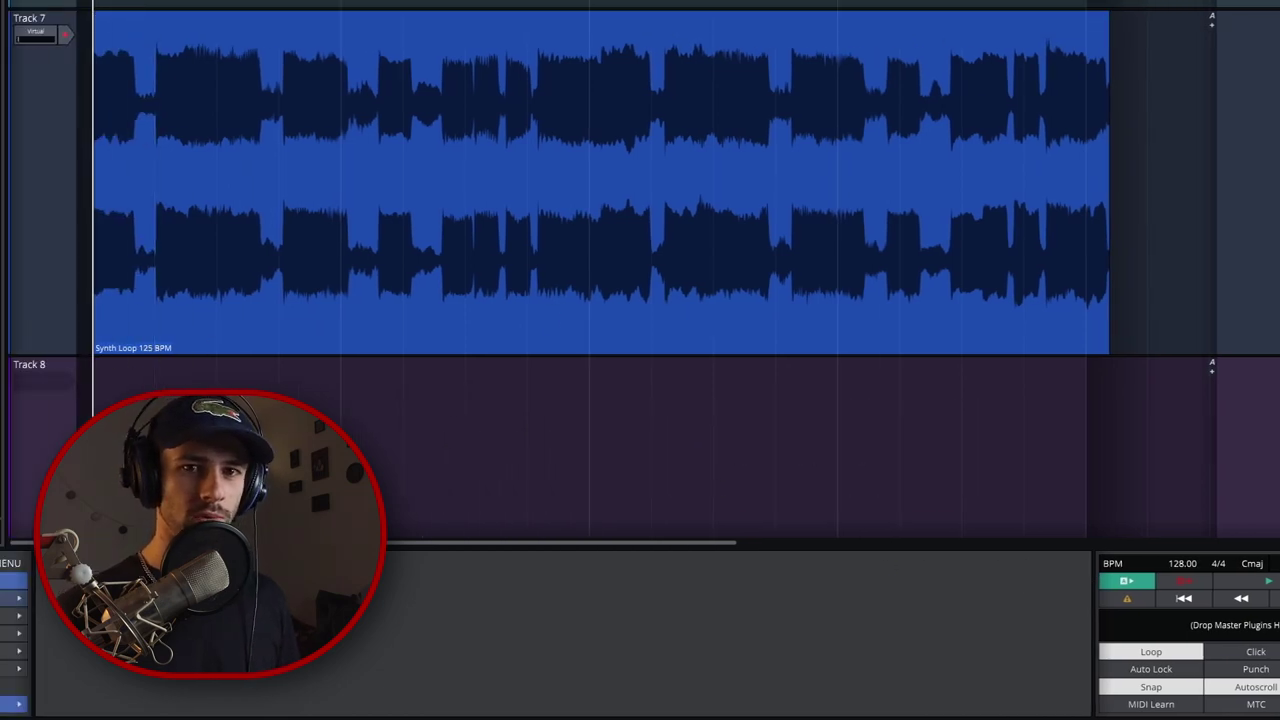
scroll(1276, 344, "down", 2)
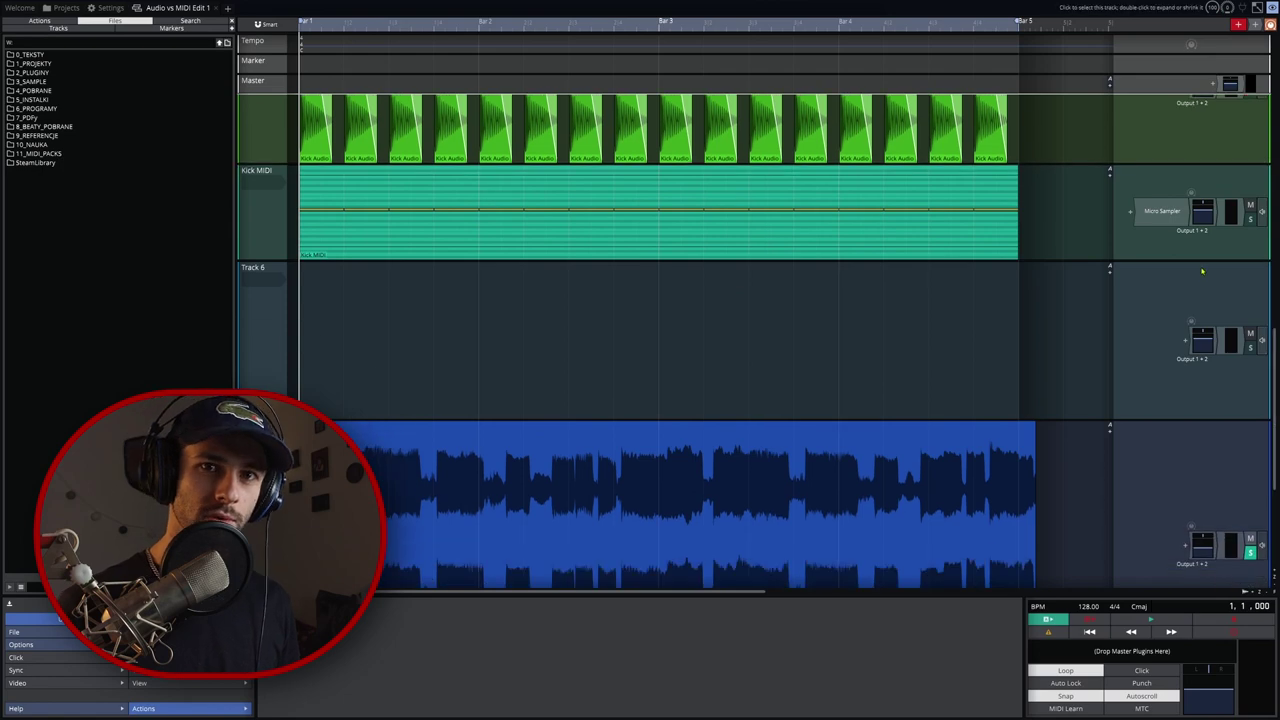
scroll(1192, 313, "down", 3)
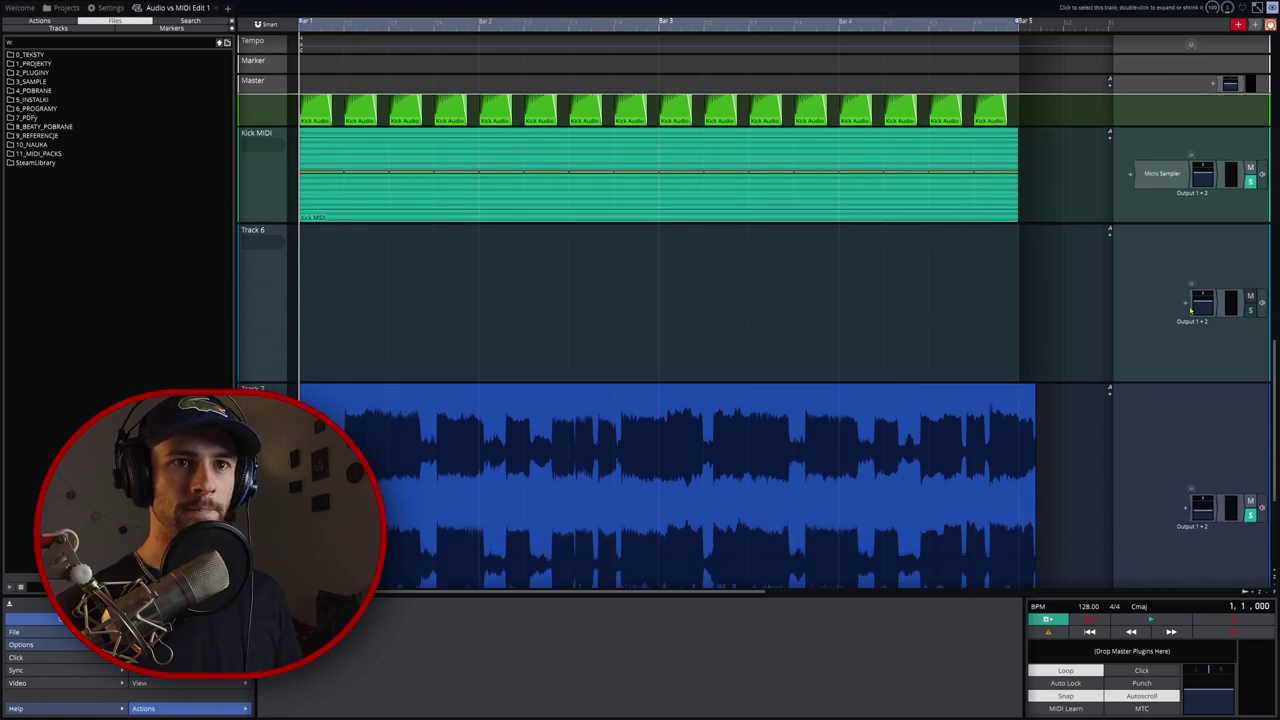
key("space")
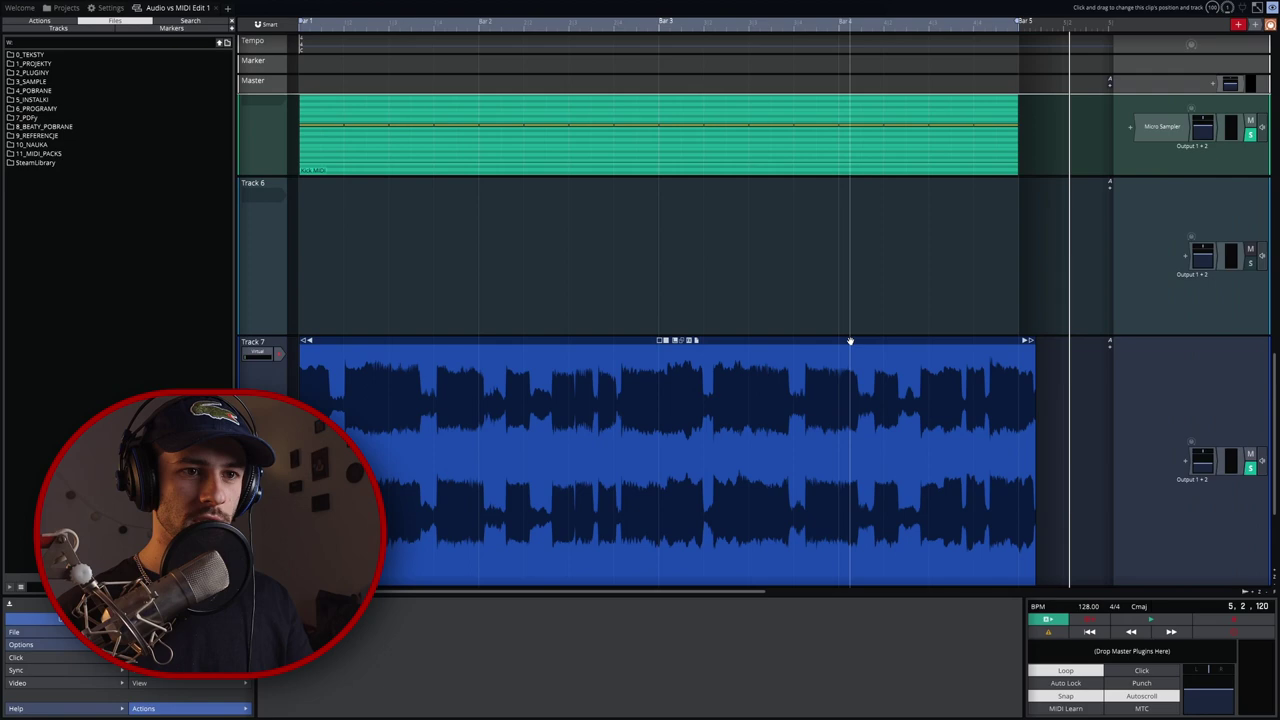
Stretch the Track 7 synth loop to end exactly at bar 5 at 128 BPM and play it with the kick
left_click(850, 341)
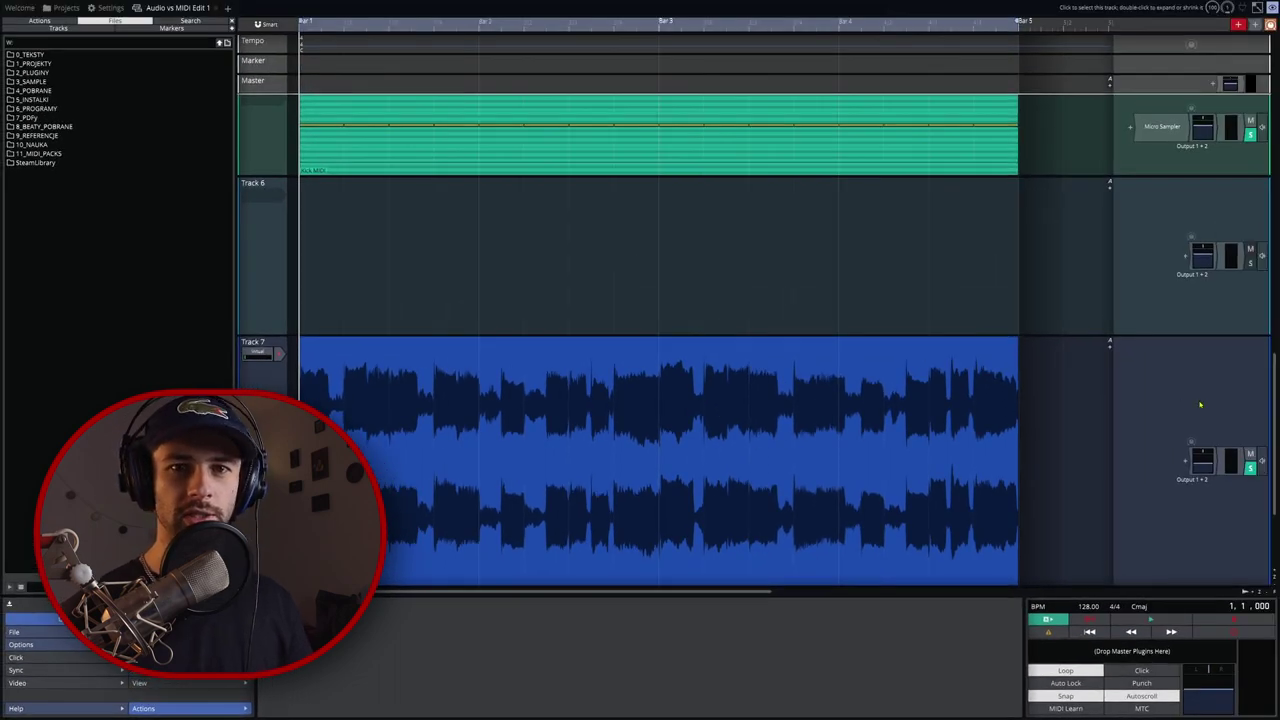
key("space")
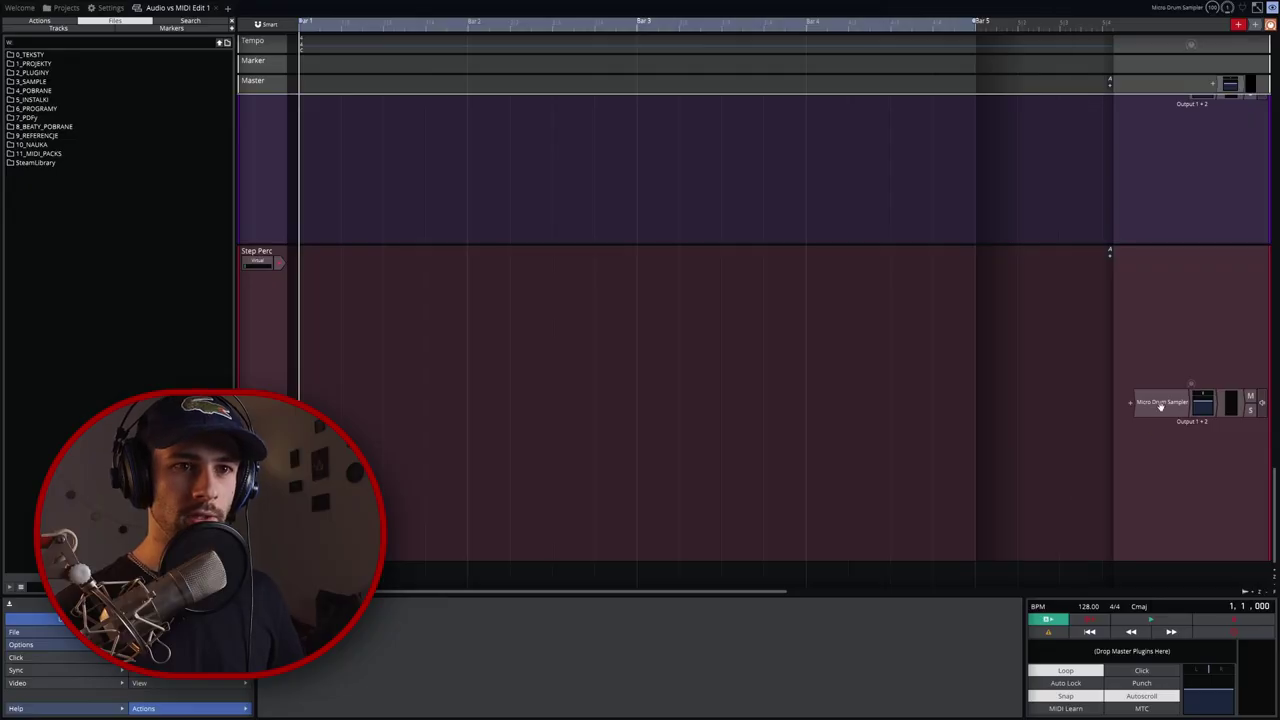
Open the Micro Drum Sampler on the Step Perc track and audition its crash, ride, low tom, open hi-hat, snare and kick pads
double_click(1161, 402)
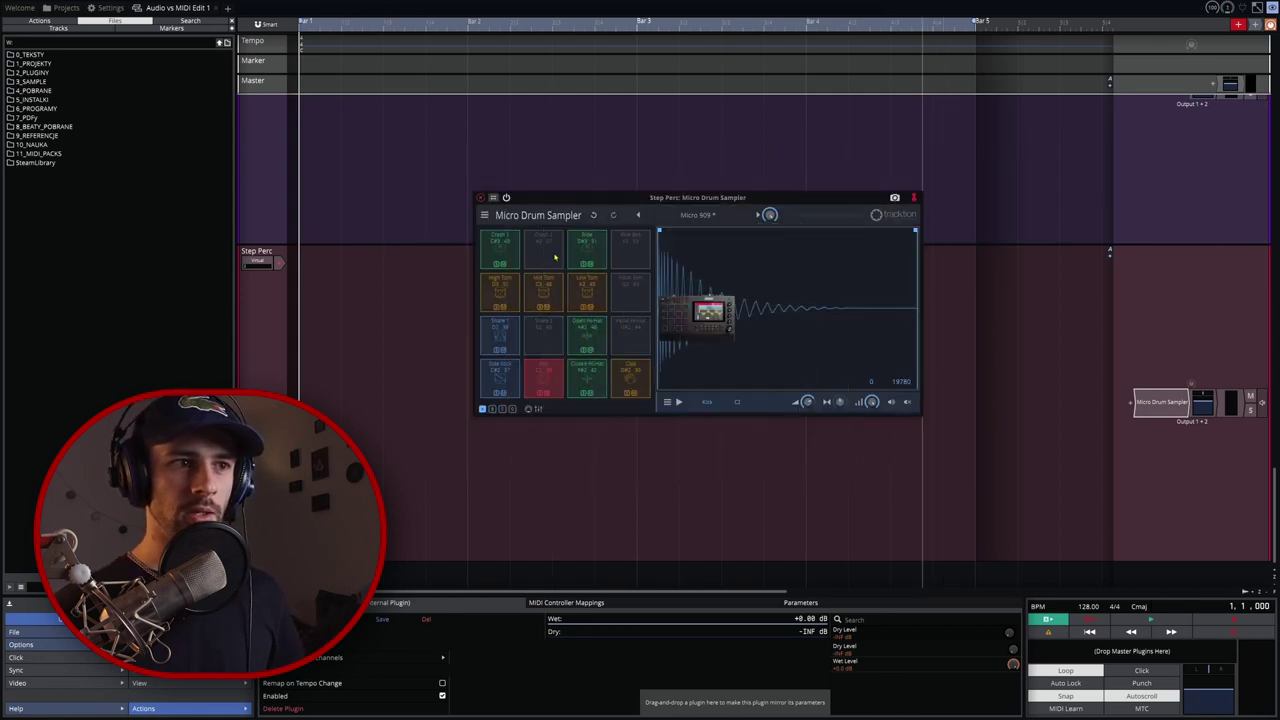
left_click(503, 245)
left_click(592, 255)
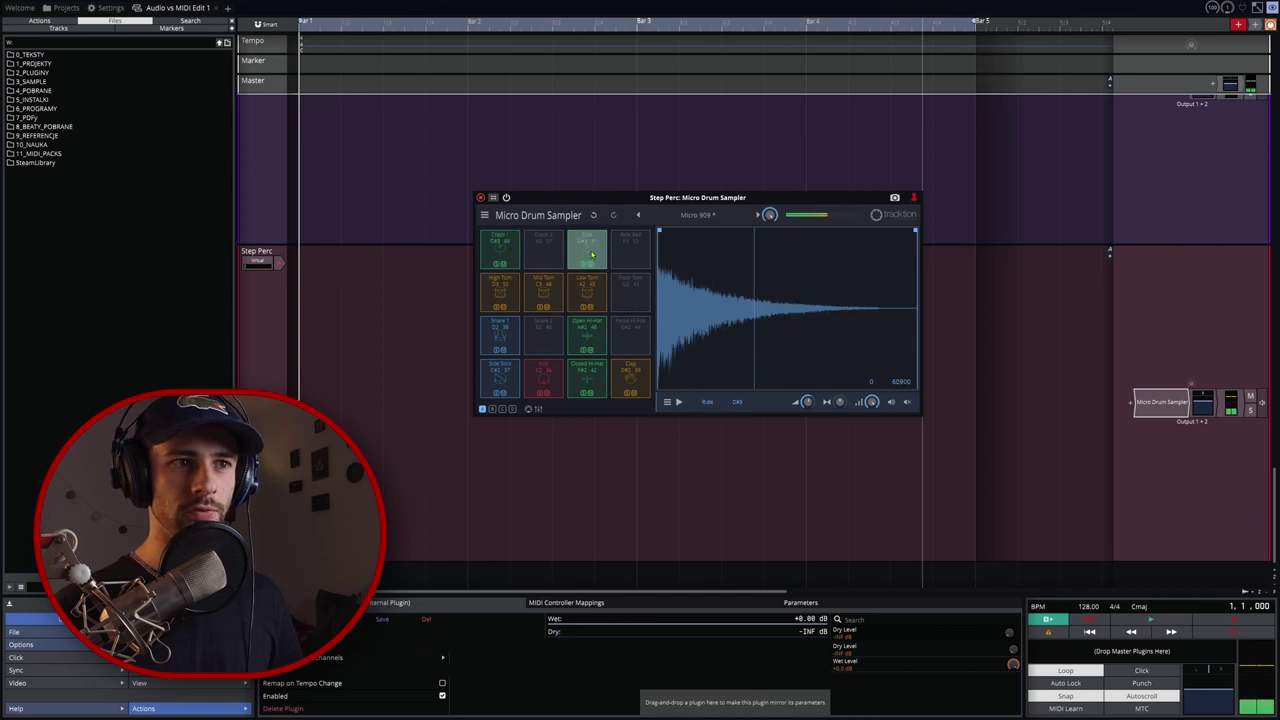
left_click(585, 295)
left_click(589, 352)
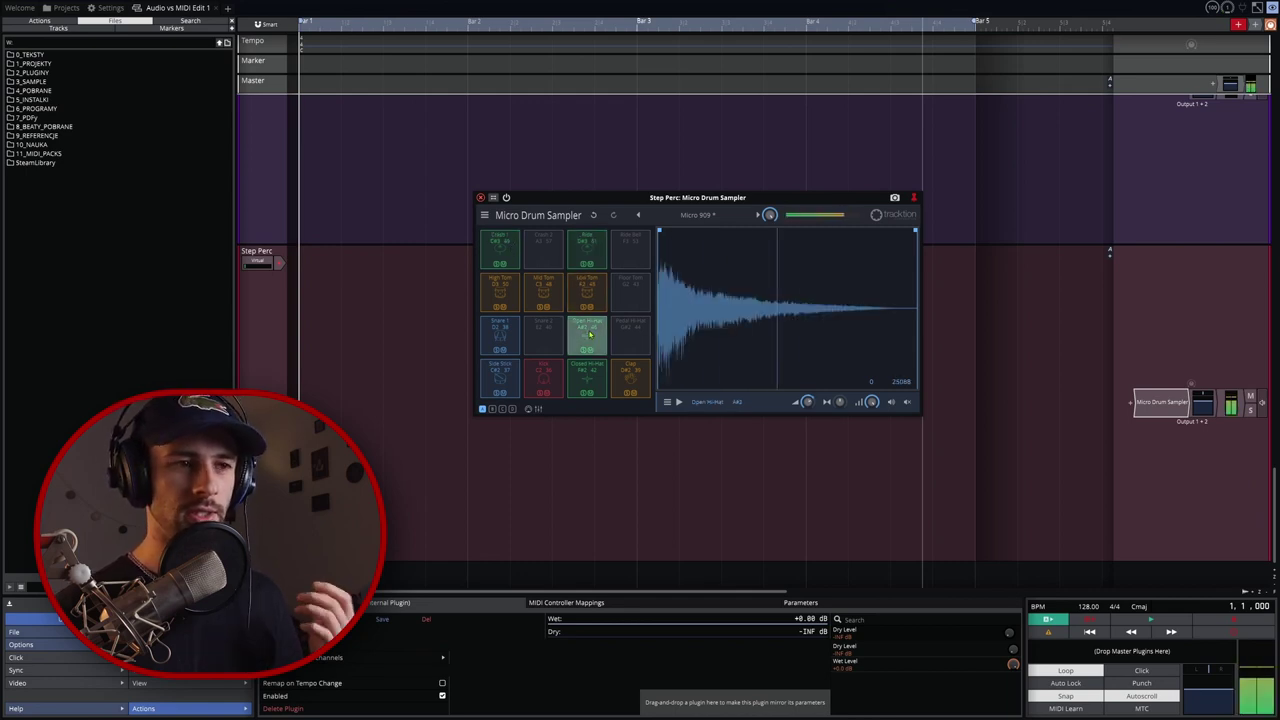
left_click(503, 345)
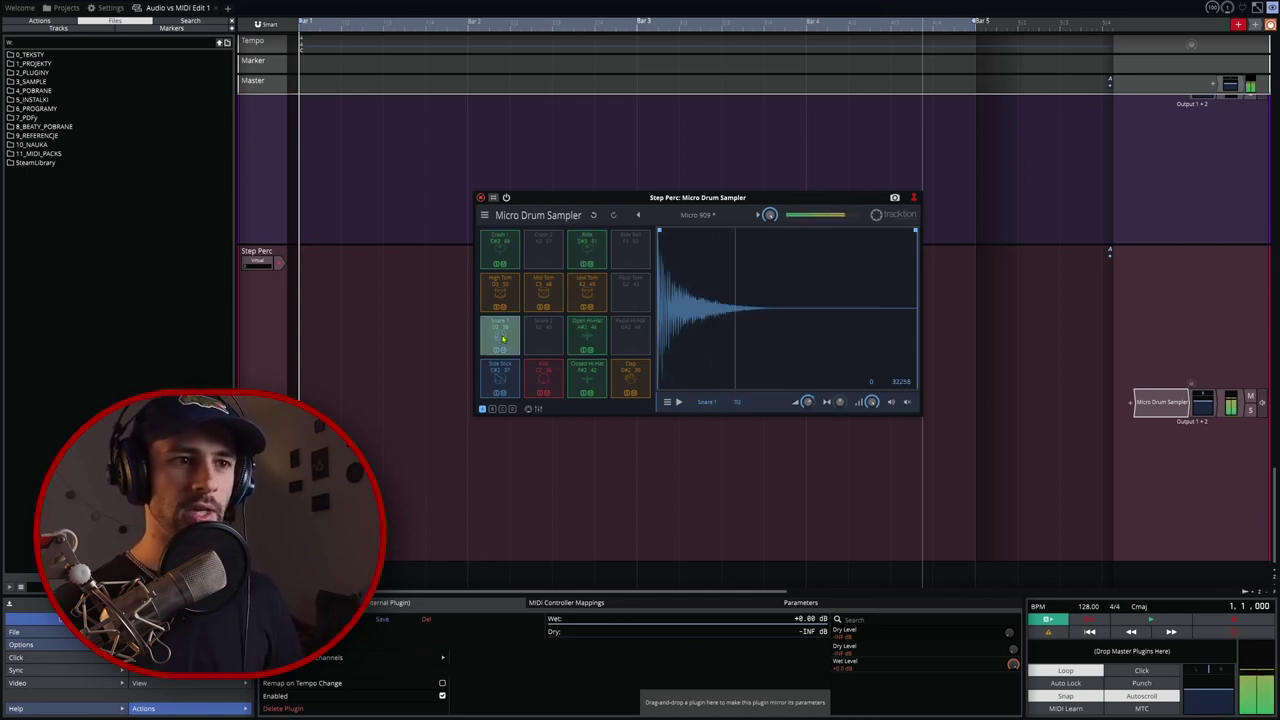
left_click(558, 381)
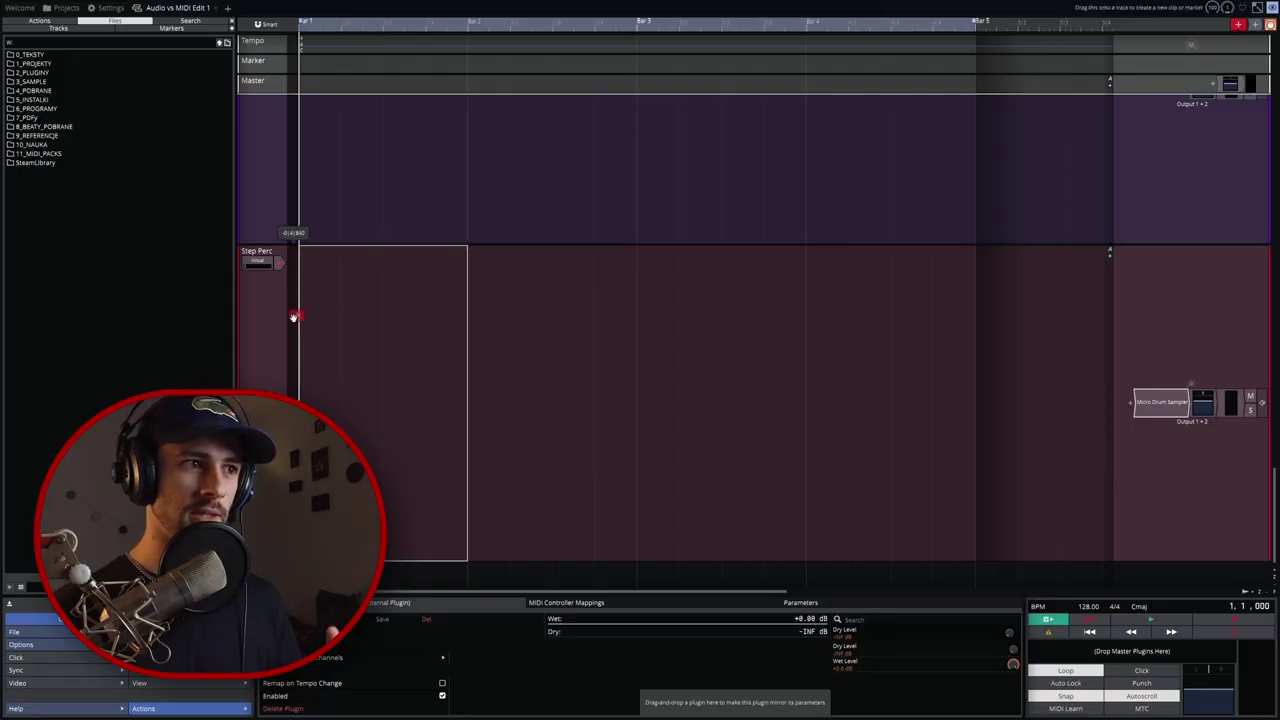
Insert a one-bar step clip at bar 1 of the Step Perc track and close the Micro Drum Sampler window
right_click(293, 317)
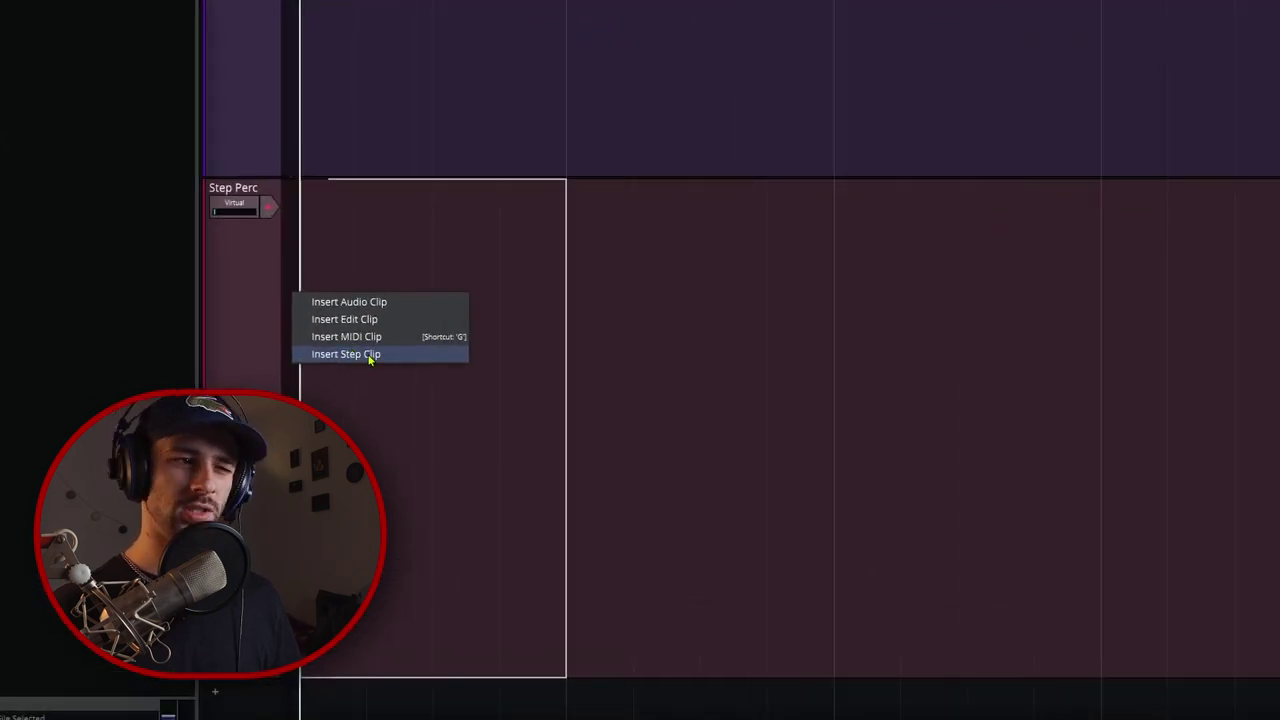
left_click(370, 355)
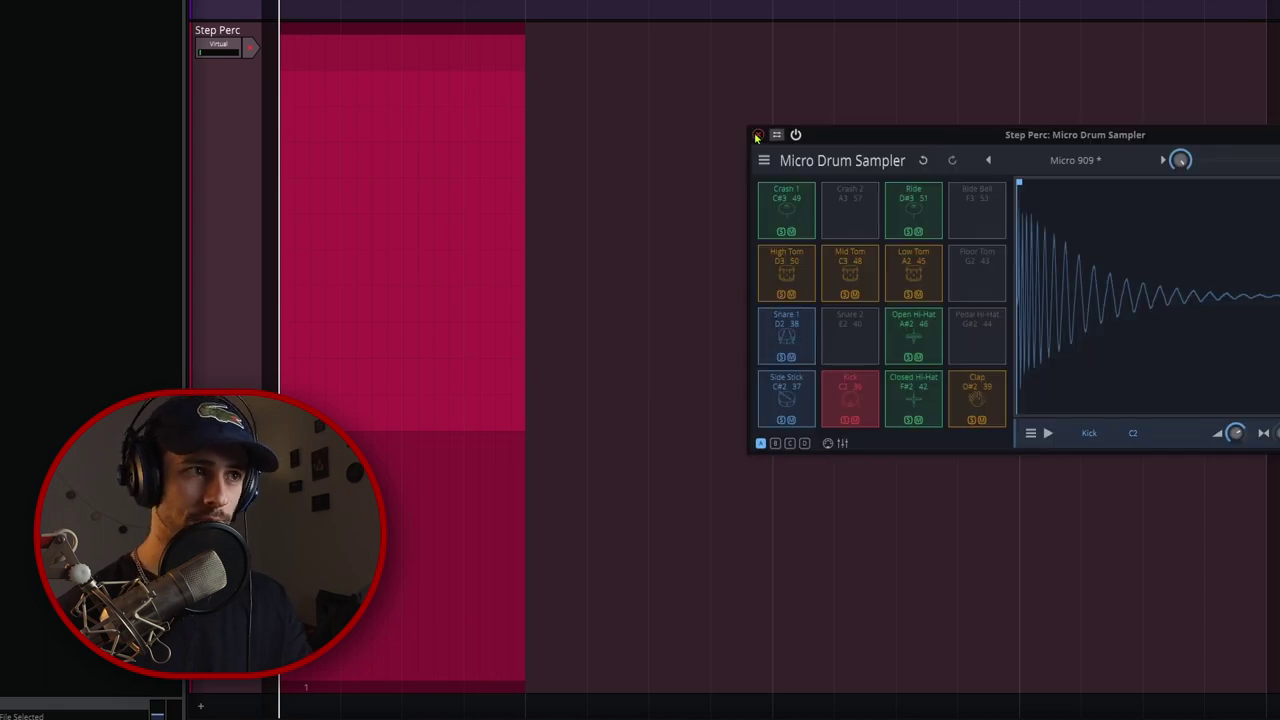
left_click(758, 134)
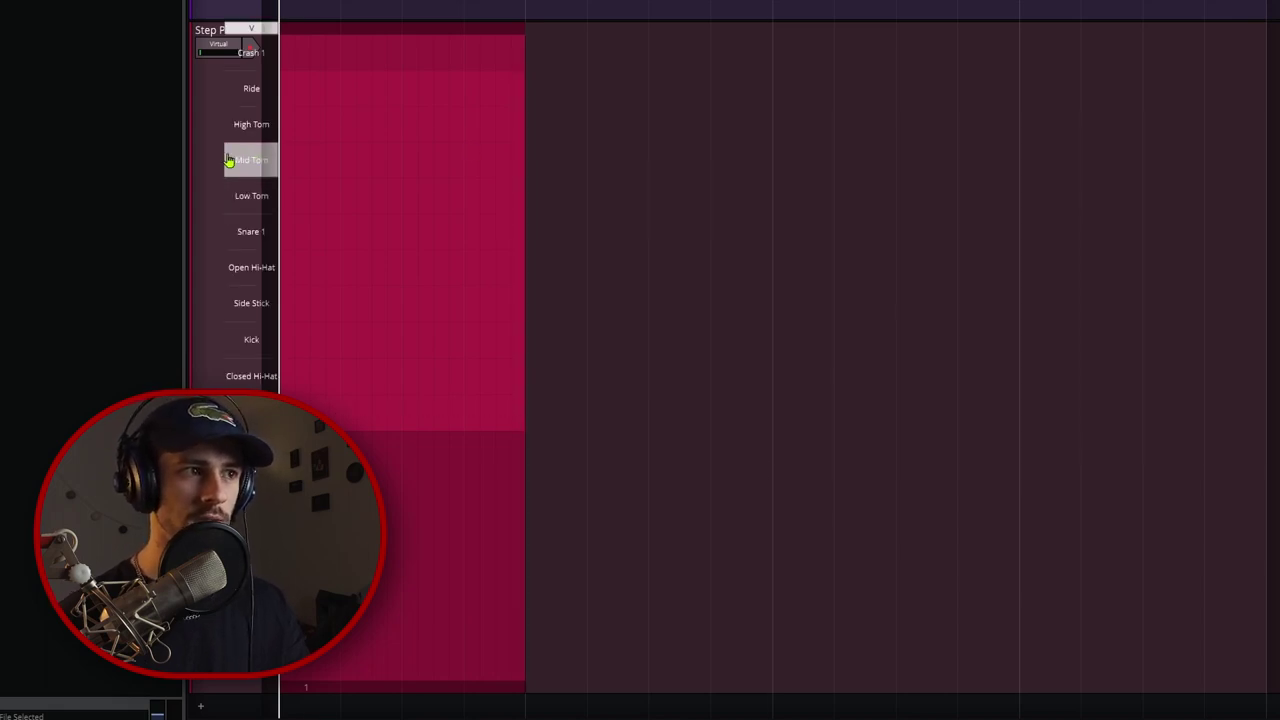
Audition the step clip's Mid Tom, High Tom, Snare 1, Open Hi-Hat, Kick and Closed Hi-Hat channels
left_click(251, 160)
left_click(240, 120)
left_click(254, 231)
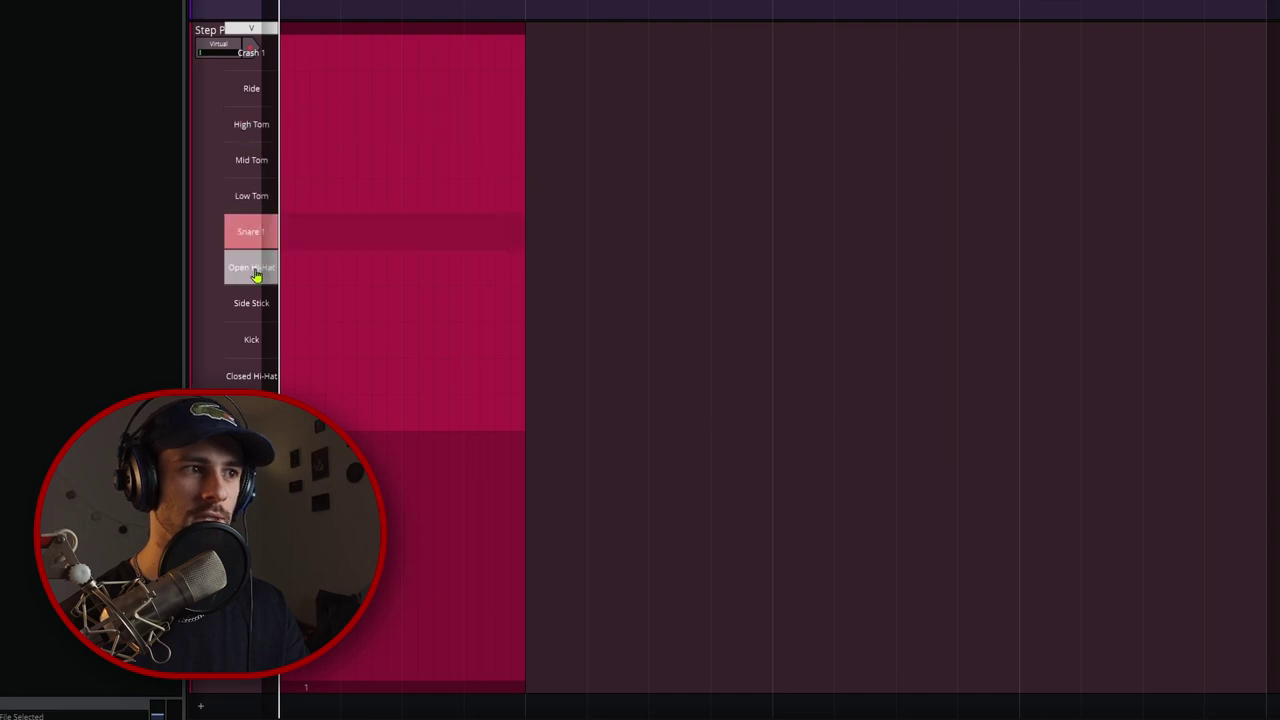
left_click(255, 270)
left_click(251, 340)
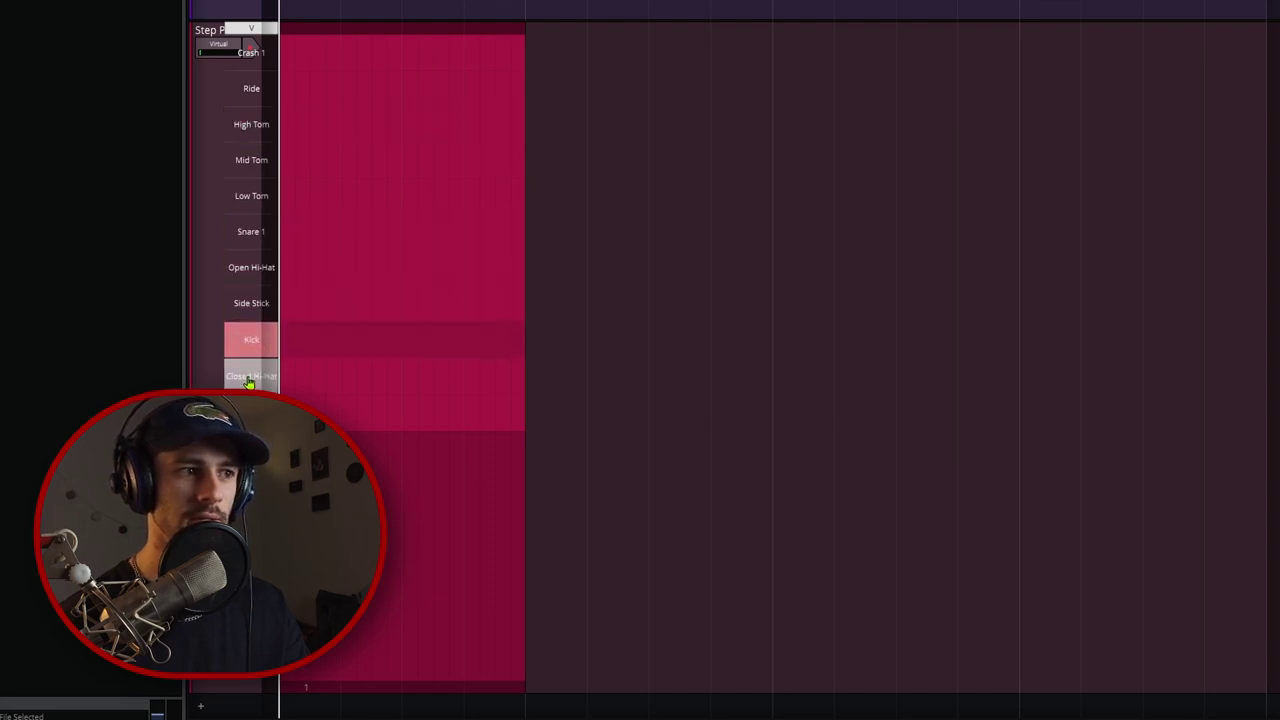
left_click(251, 376)
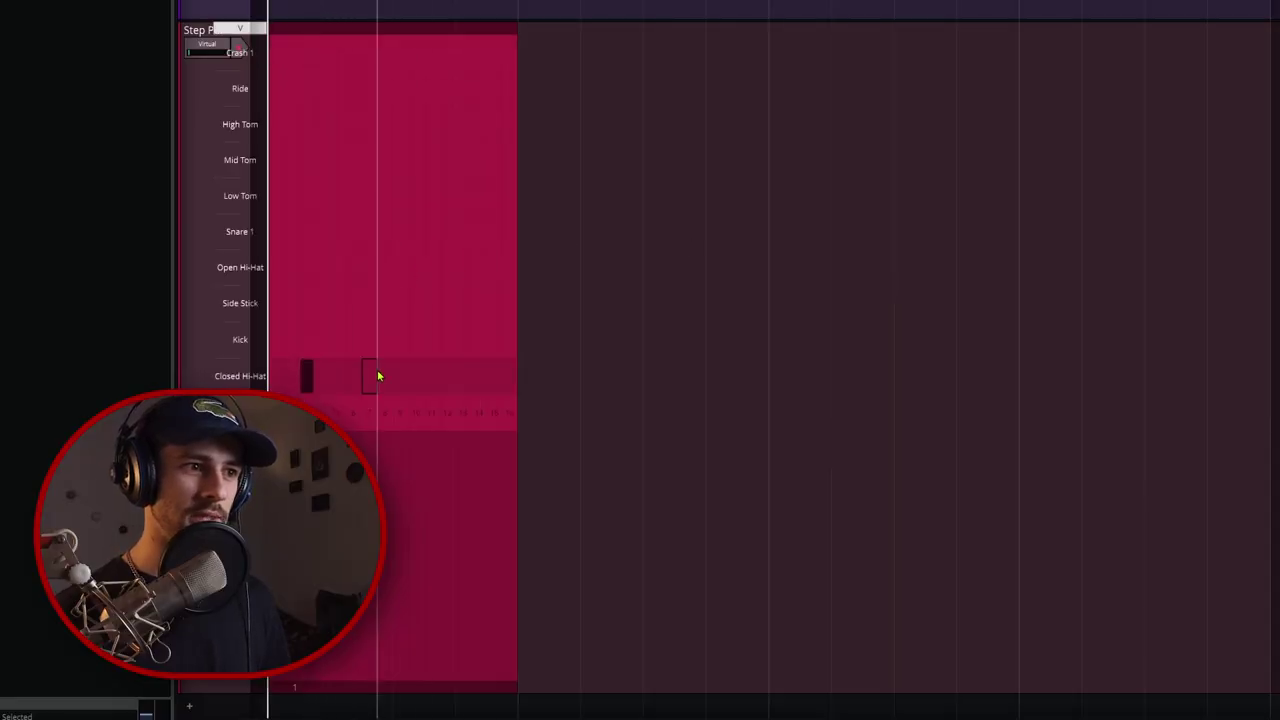
Place Closed Hi-Hat hits on steps 3, 7, 11 and 15, and Clap hits on steps 5 and 13 of the step clip
left_click(372, 376)
left_click(435, 376)
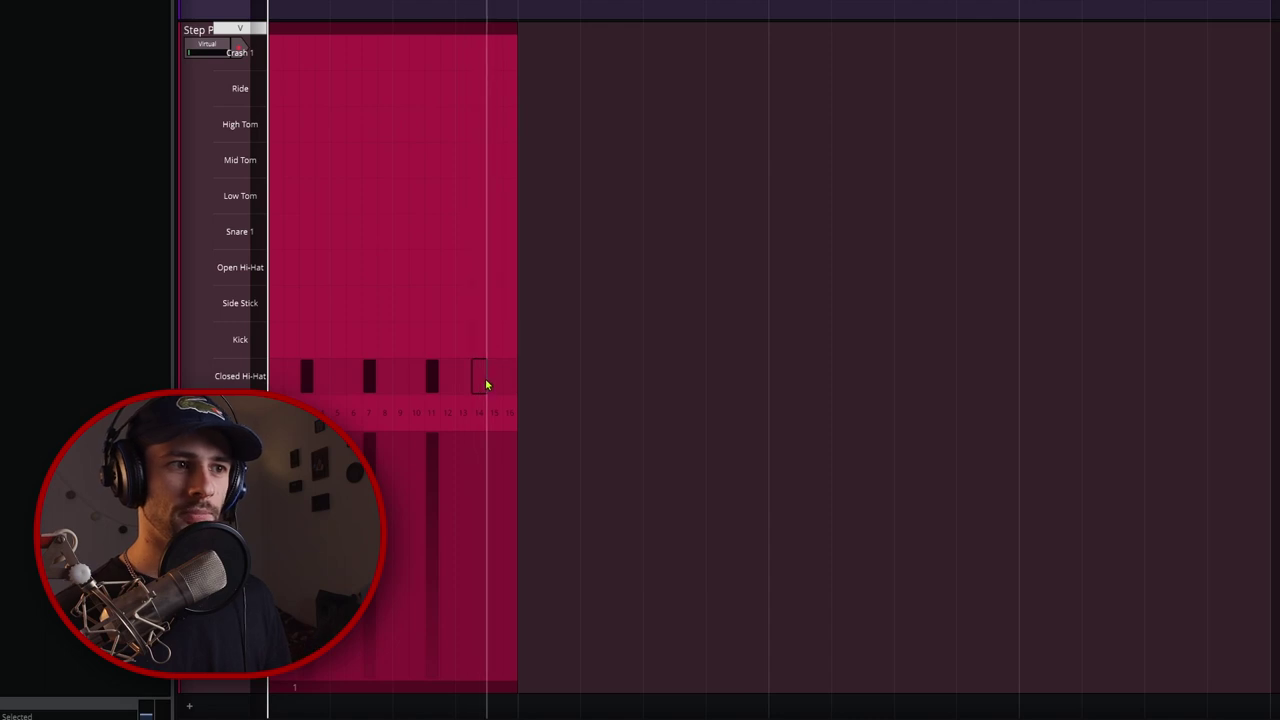
left_click(492, 376)
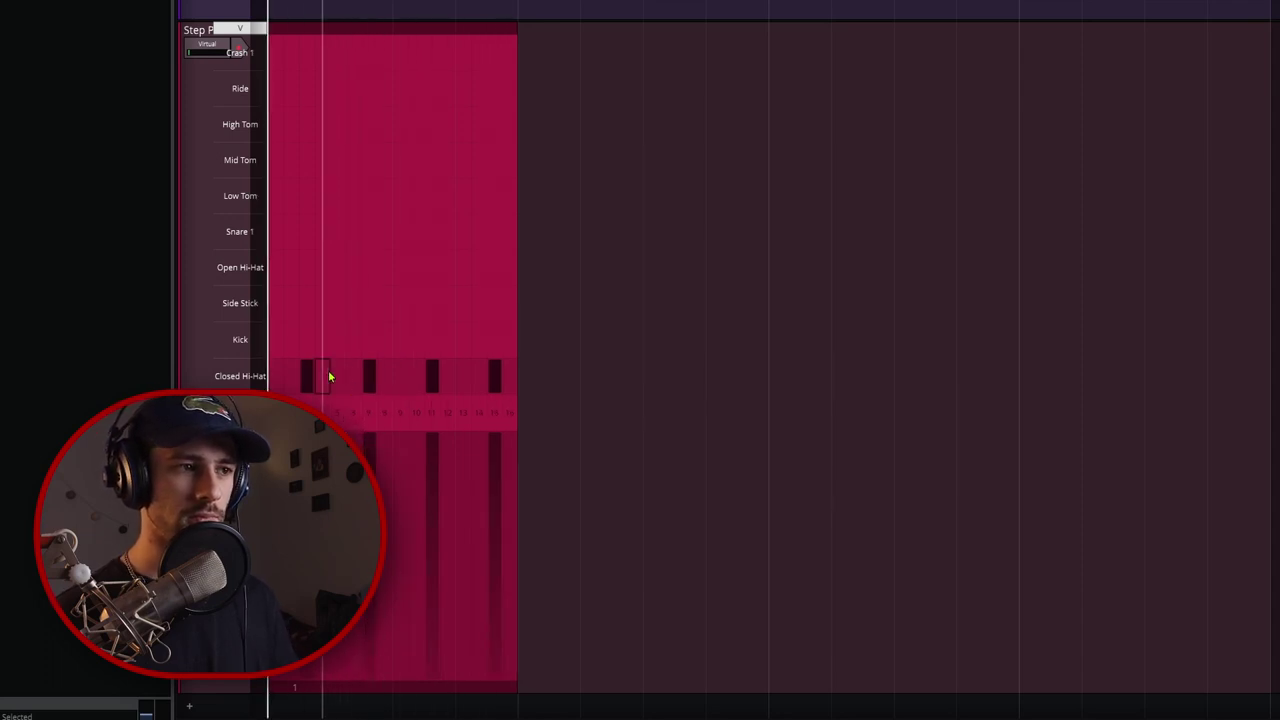
left_click(338, 412)
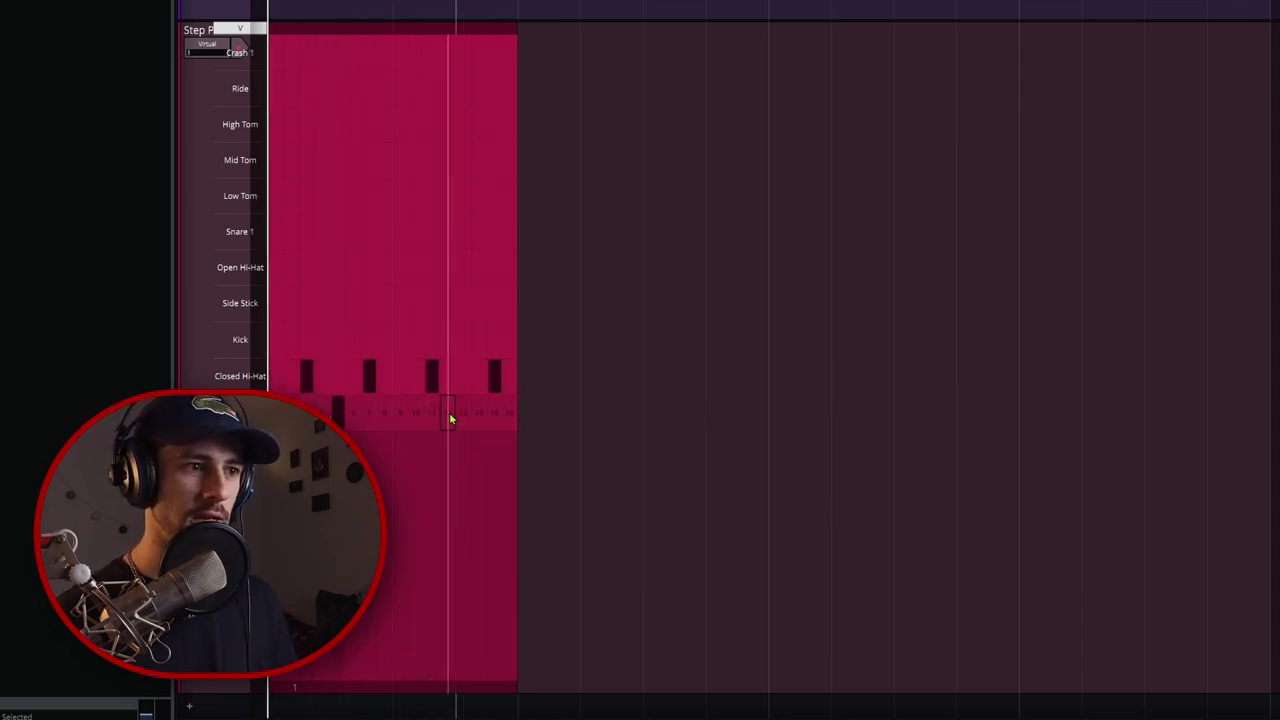
left_click(463, 410)
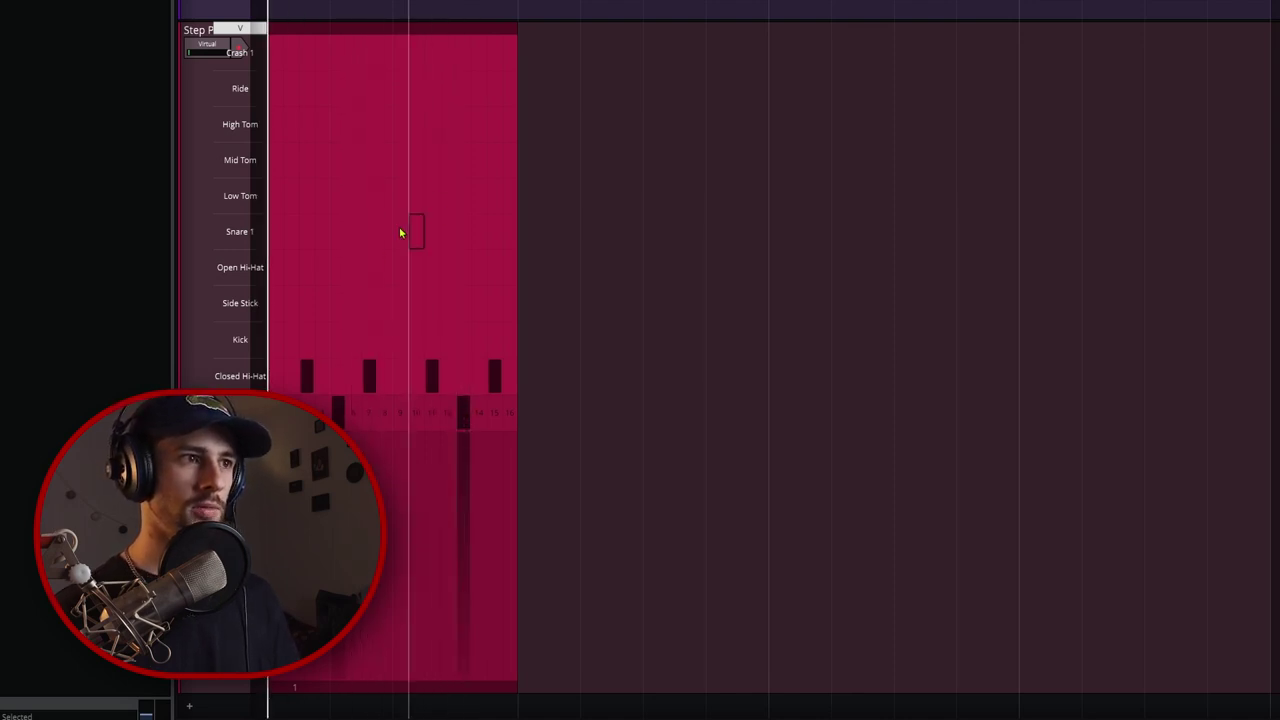
Add a Ride hit on step 3 and extend the step clip to bar 5 so the one-bar pattern repeats four times
left_click(310, 95)
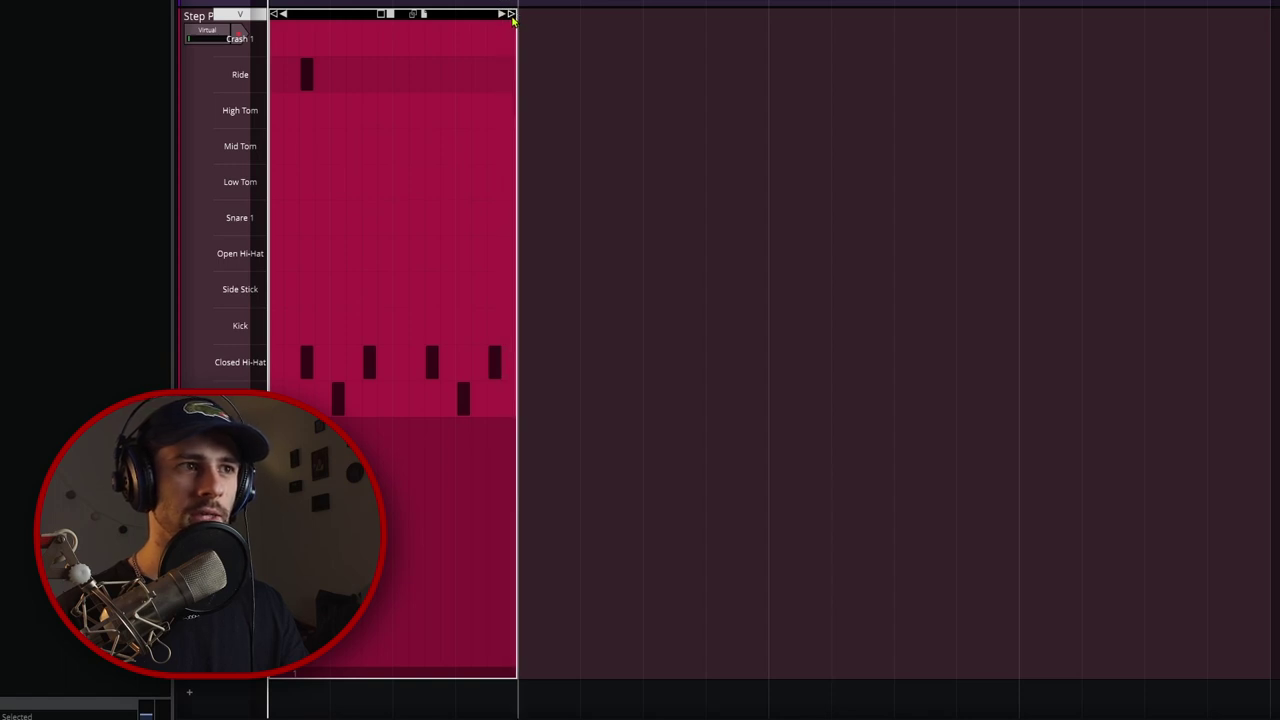
left_click_drag(512, 22, 1266, 43)
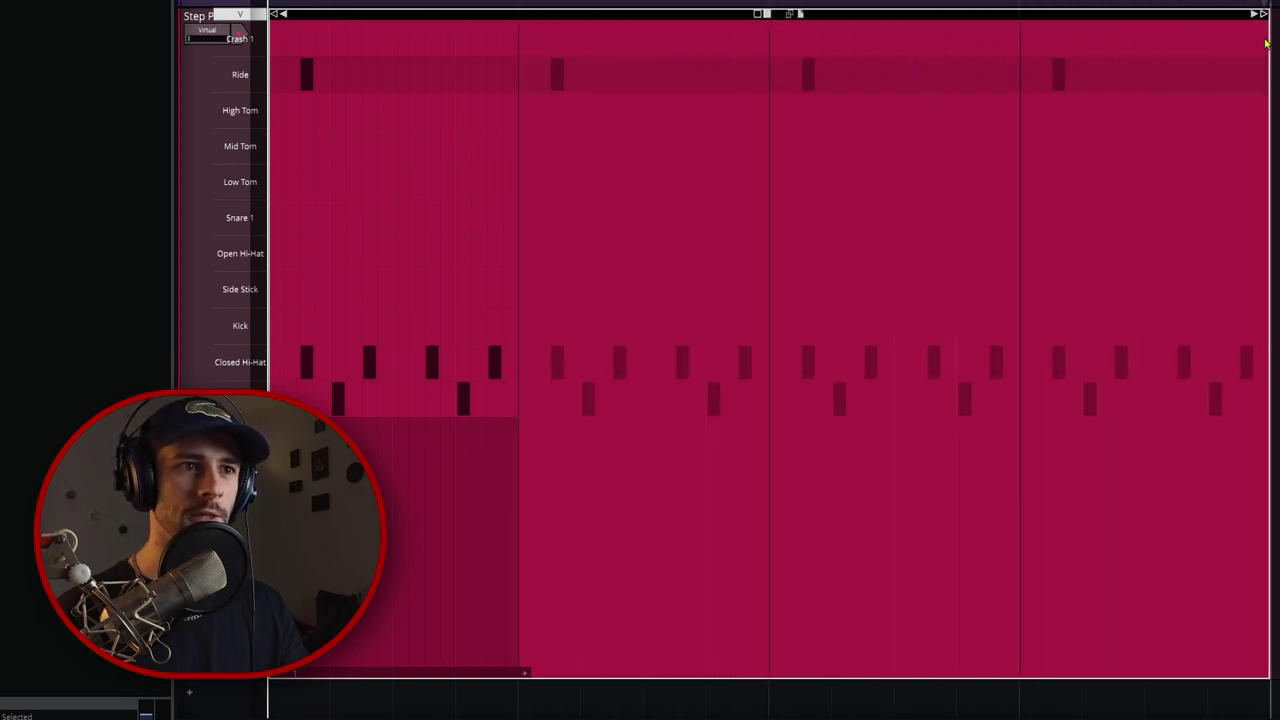